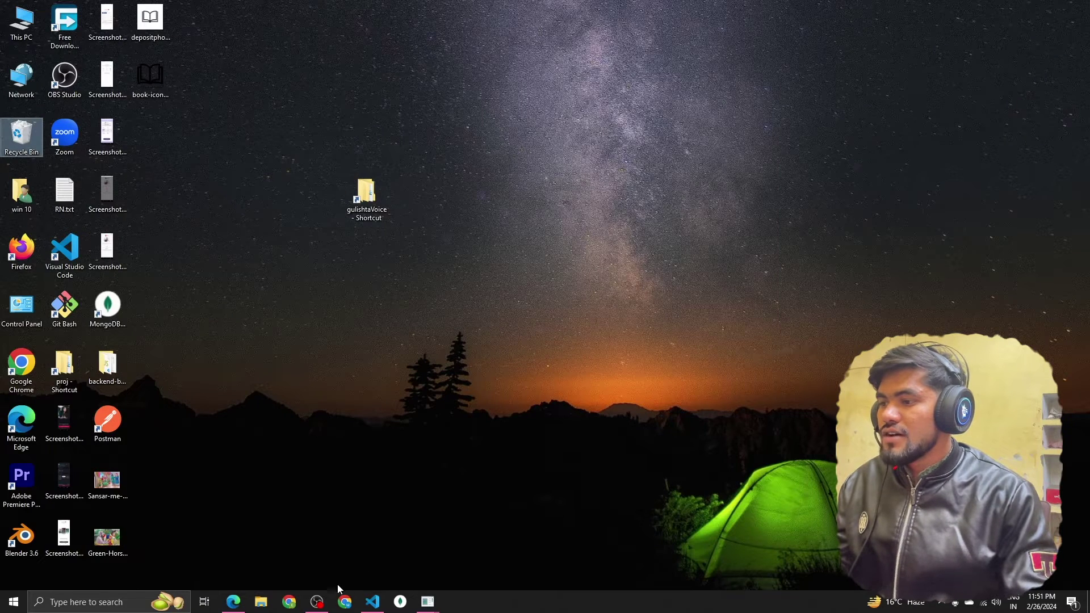
Step: Bring VS Code forward and delete all the existing code in App.jsx
{"action": "left_click", "coordinate": [372, 602]}
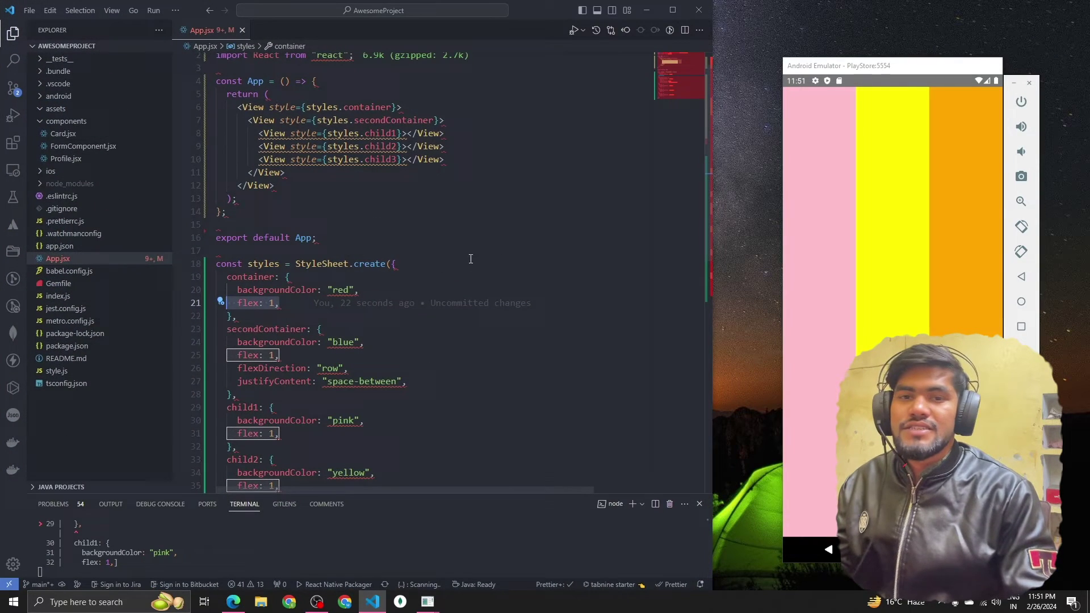
{"action": "scroll", "coordinate": [469, 258], "scroll_direction": "up", "scroll_amount": 1}
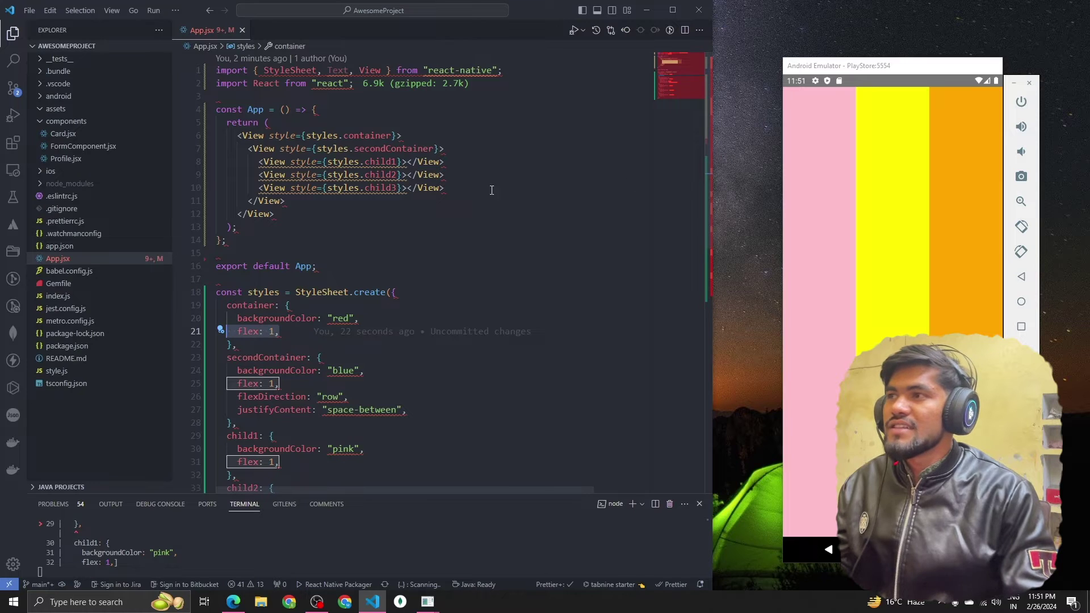
{"action": "left_click", "coordinate": [480, 235]}
{"action": "key", "text": "ctrl+a"}
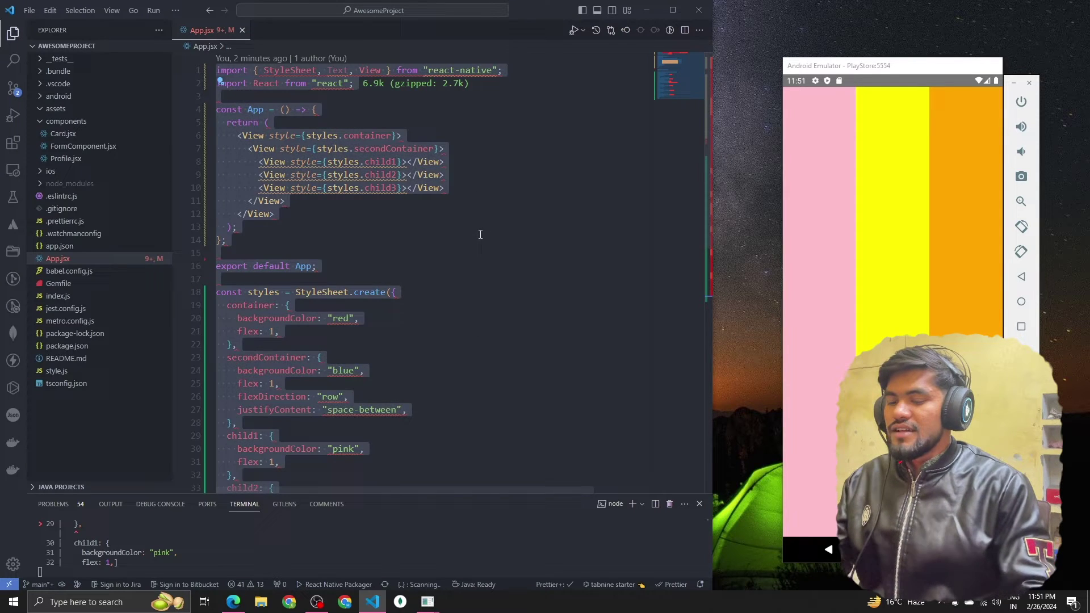
{"action": "key", "text": "BackSpace"}
{"action": "type", "text": "rnfe"}
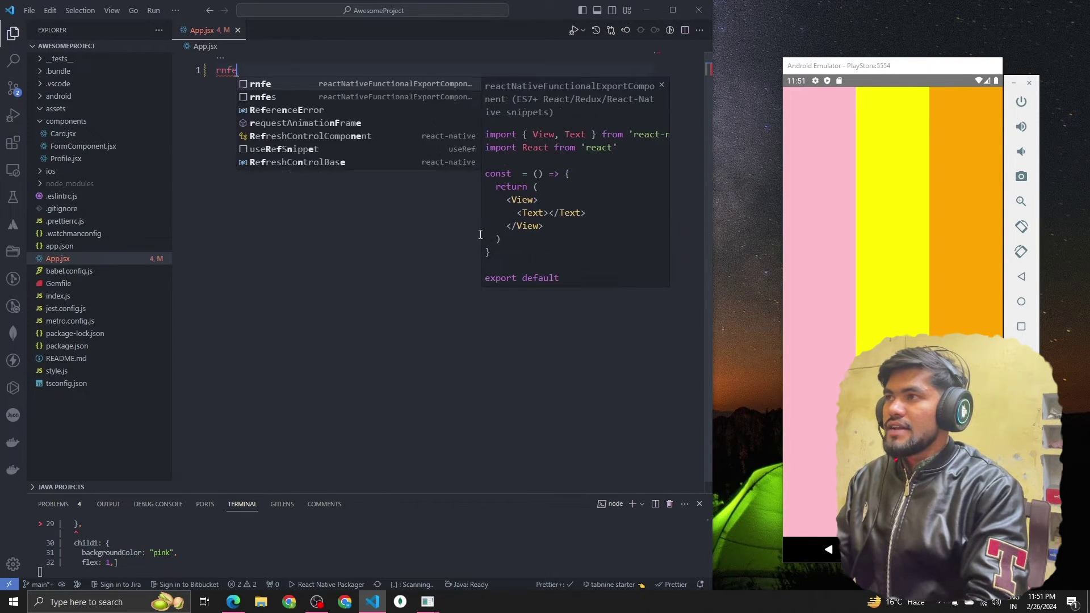
{"action": "type", "text": "s"}
Step: Expand the rnfes snippet and add a Button titled 'Button' inside the View, saving the file
{"action": "key", "text": "Return"}
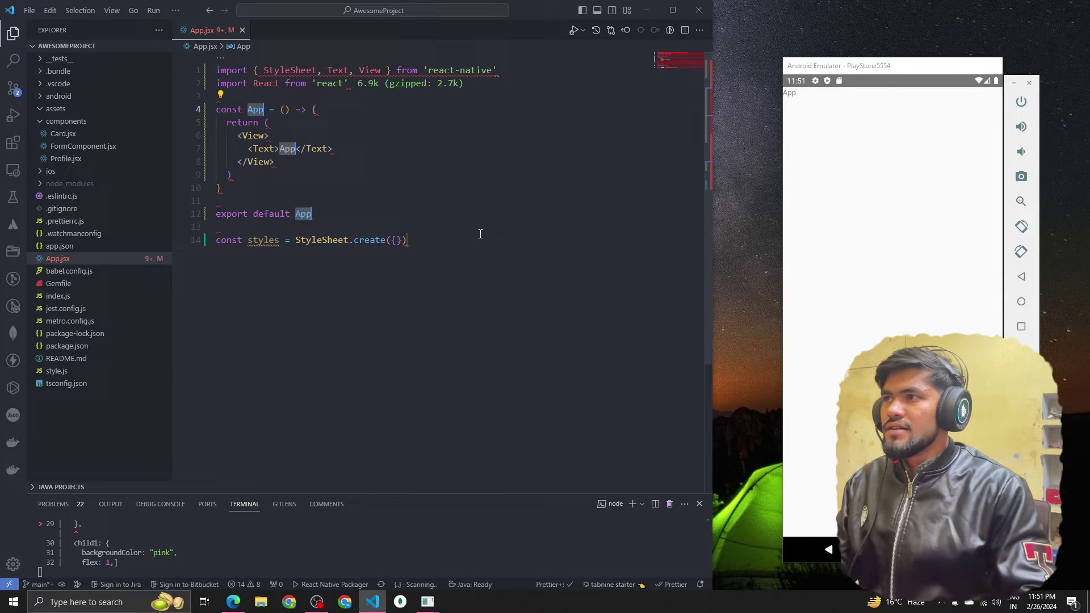
{"action": "left_click", "coordinate": [366, 137]}
{"action": "key", "text": "Return"}
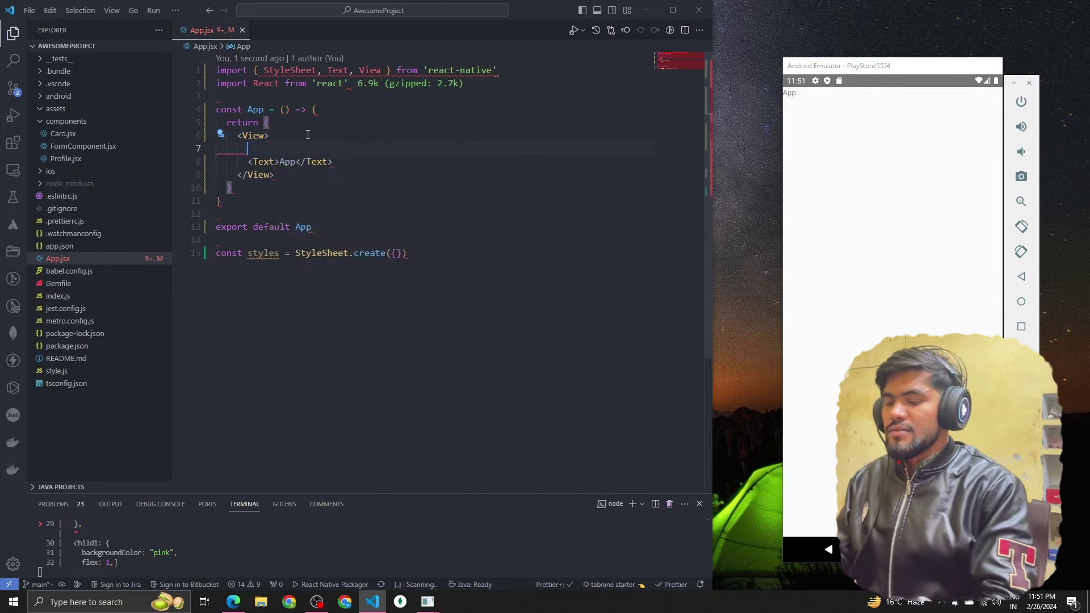
{"action": "type", "text": "But"}
{"action": "key", "text": "Escape"}
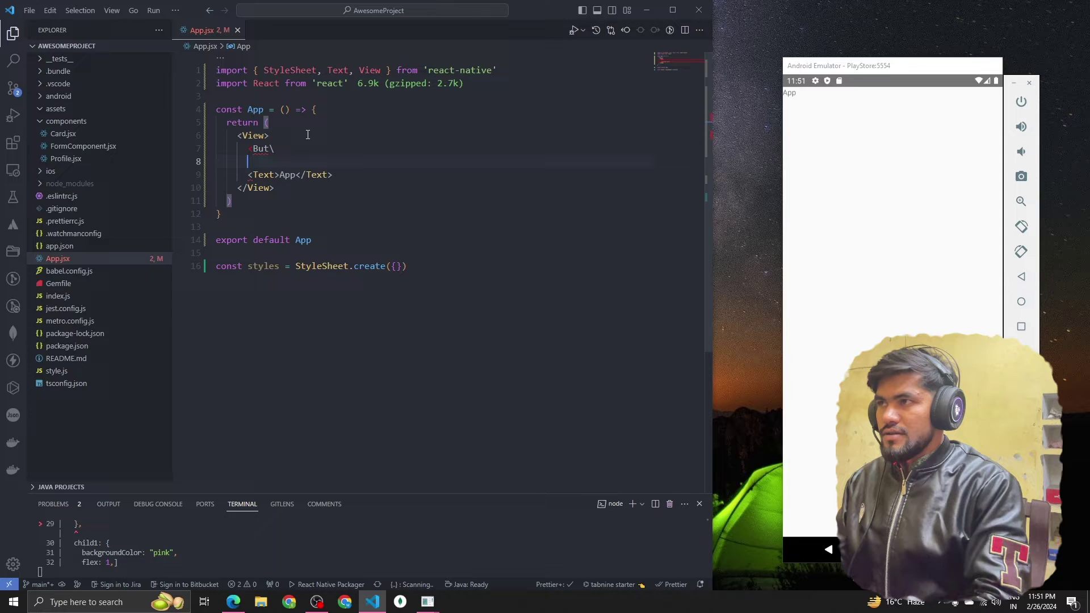
{"action": "type", "text": "t"}
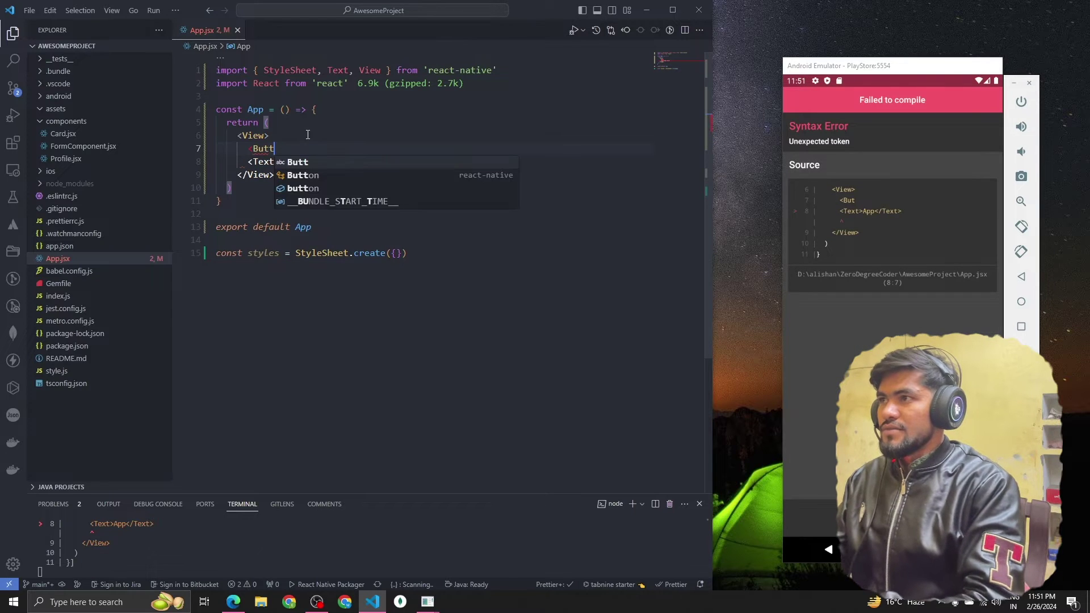
{"action": "key", "text": "Down"}
{"action": "key", "text": "Return"}
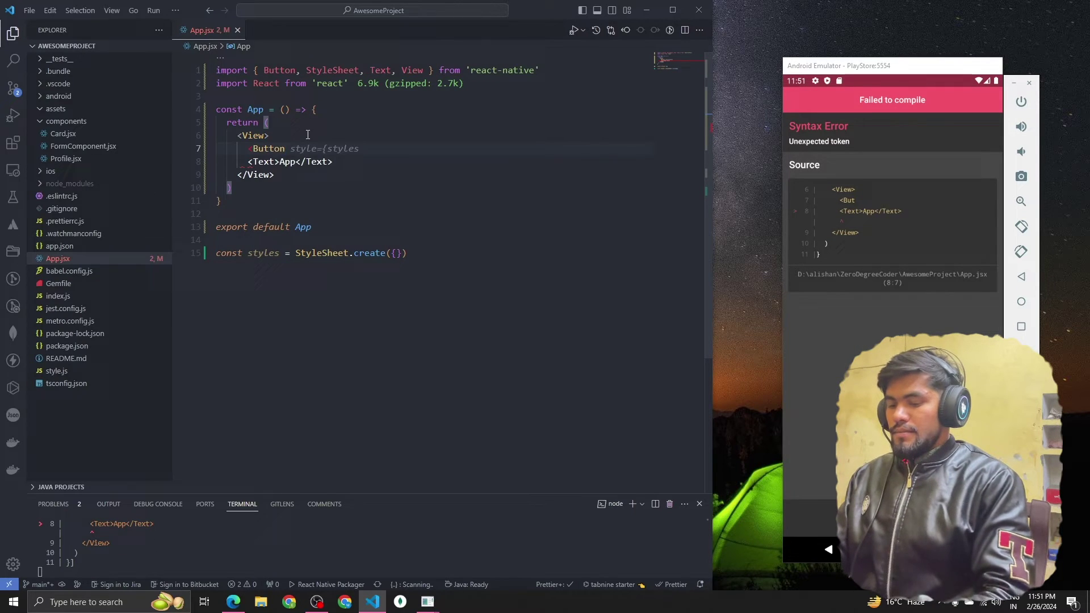
{"action": "type", "text": " title/>"}
{"action": "type", "text": " tit"}
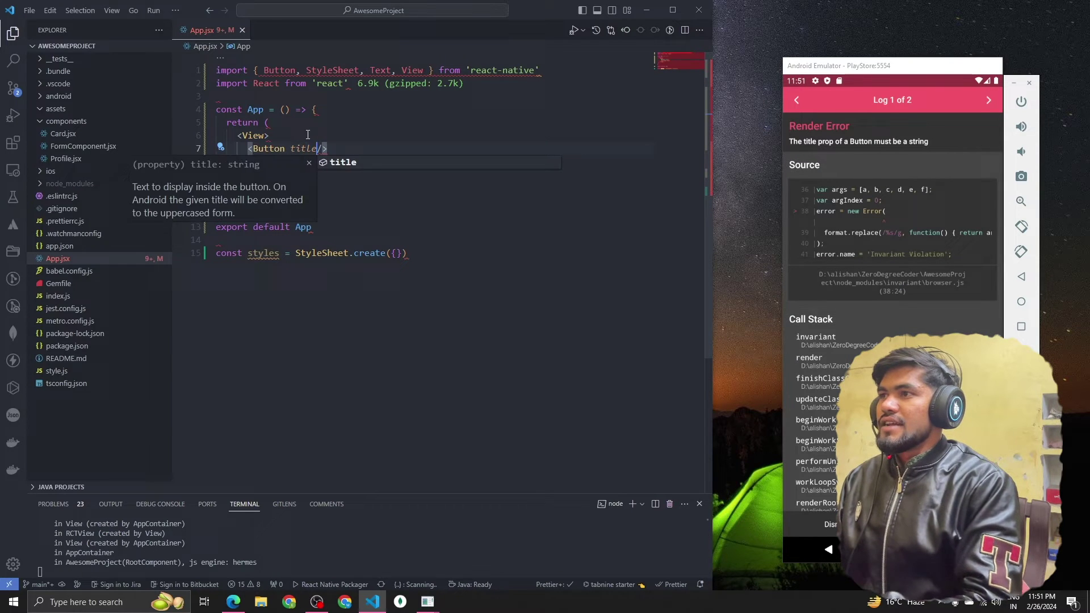
{"action": "type", "text": "='Button'"}
{"action": "key", "text": "Return"}
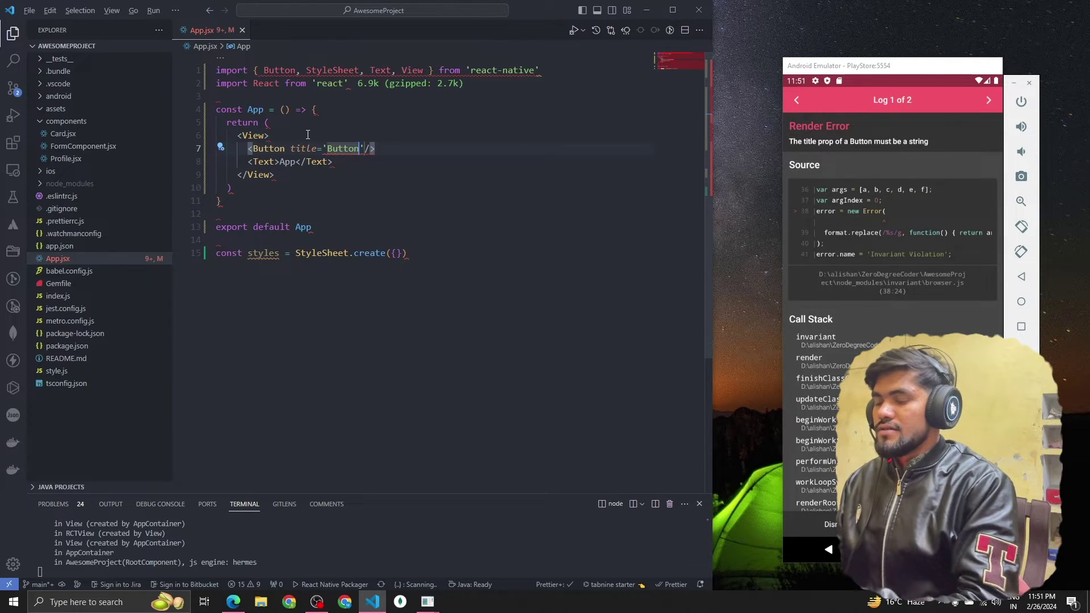
{"action": "key", "text": "ctrl+s"}
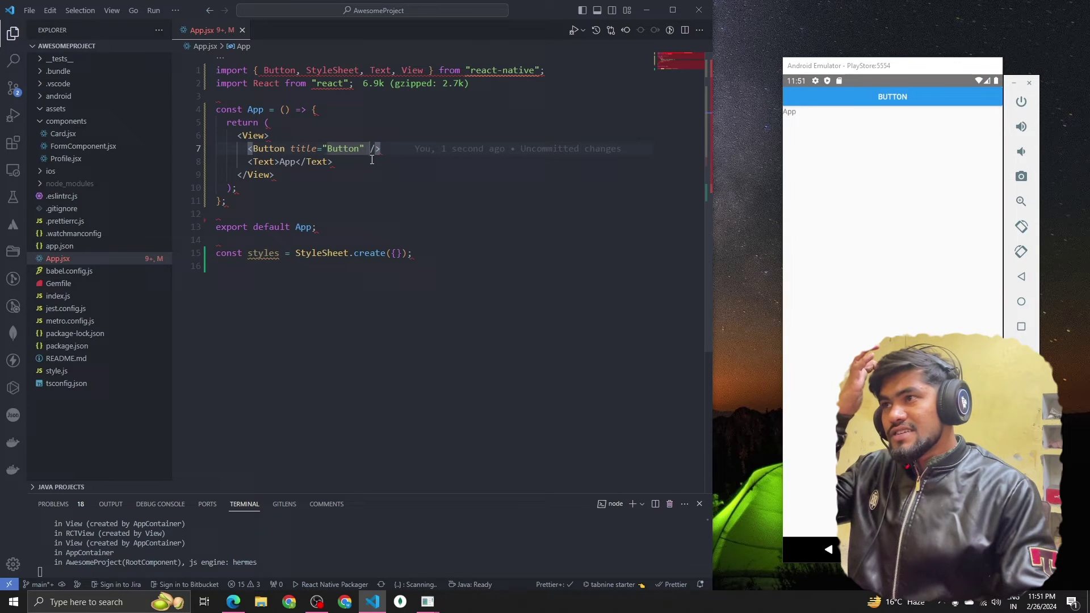
{"action": "mouse_move", "coordinate": [263, 162]}
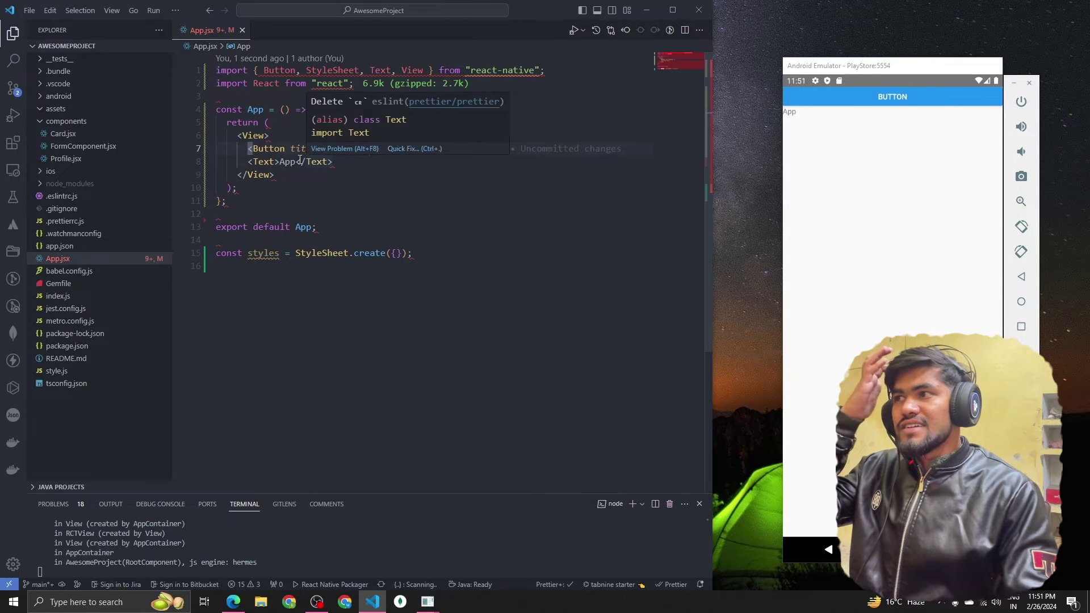
Step: Delete the leftover <Text>App</Text> line
{"action": "triple_click", "coordinate": [300, 160]}
{"action": "key", "text": "BackSpace"}
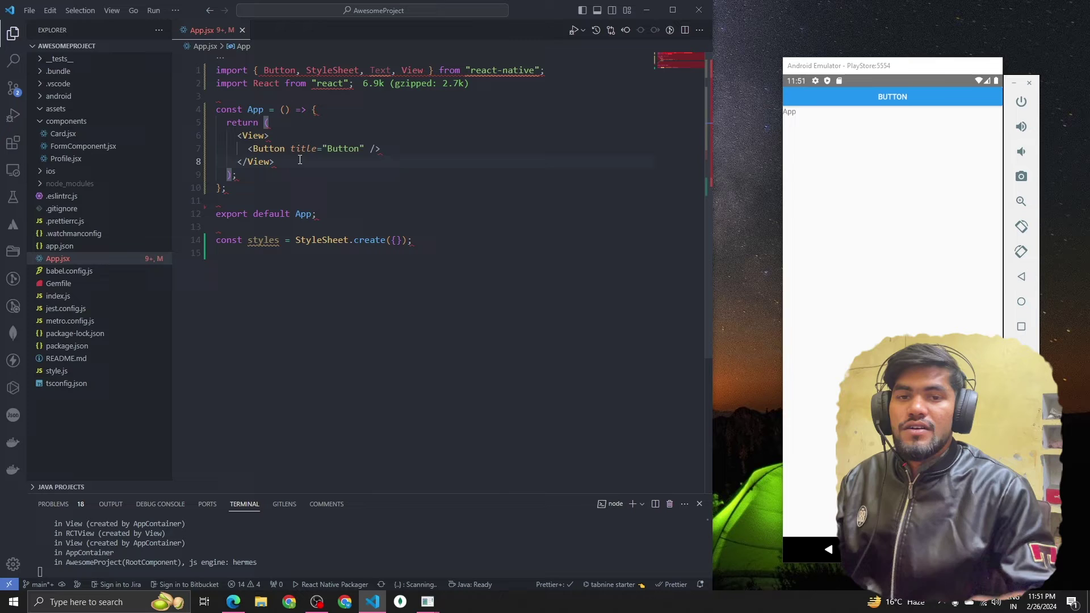
{"action": "left_click", "coordinate": [420, 147]}
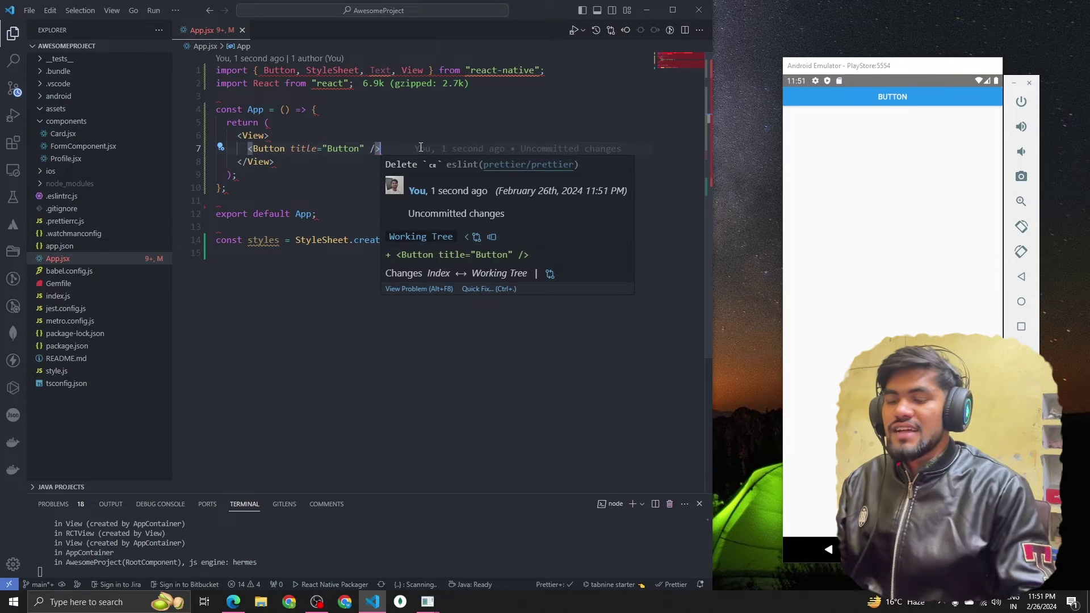
Step: Add a TouchableOpacity below the Button containing <Text>Click Me</Text>
{"action": "key", "text": "Return"}
{"action": "type", "text": "<Touca"}
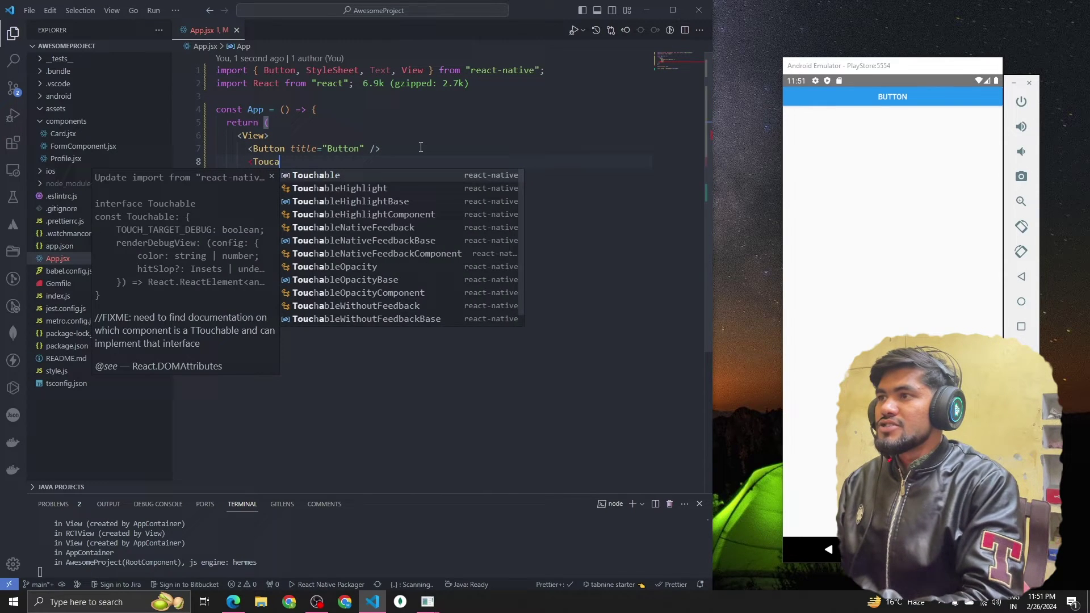
{"action": "type", "text": "op"}
{"action": "key", "text": "Return"}
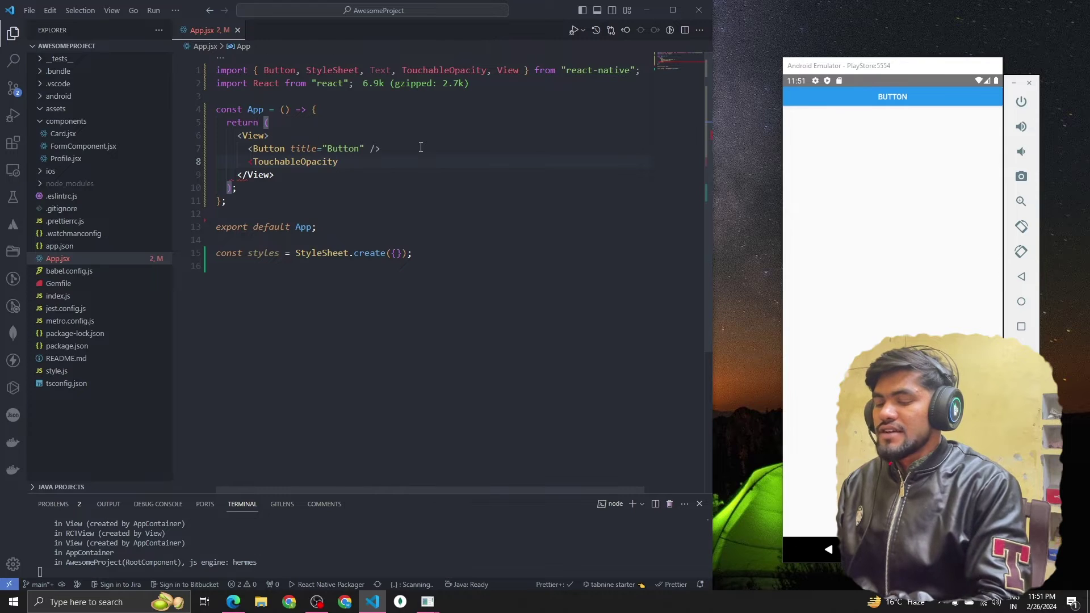
{"action": "type", "text": ">"}
{"action": "key", "text": "Return"}
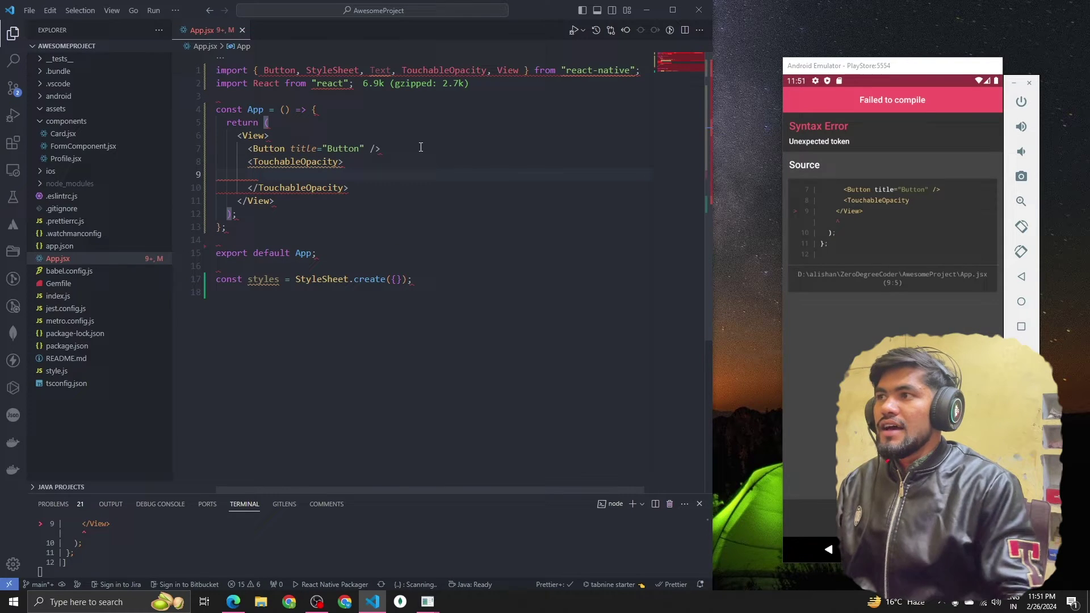
{"action": "type", "text": "<Text"}
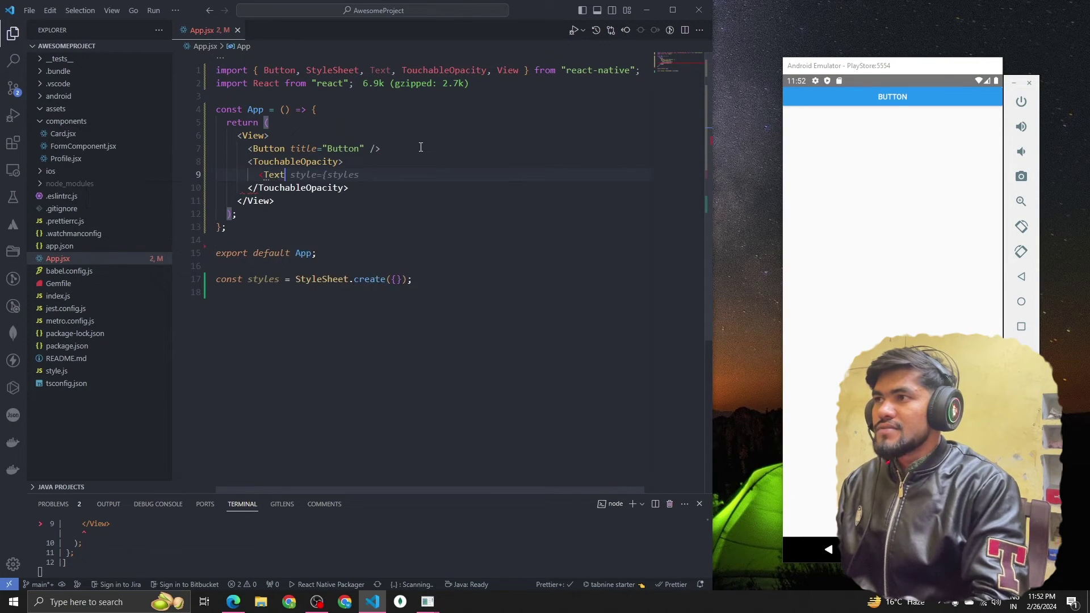
{"action": "type", "text": "></Text>"}
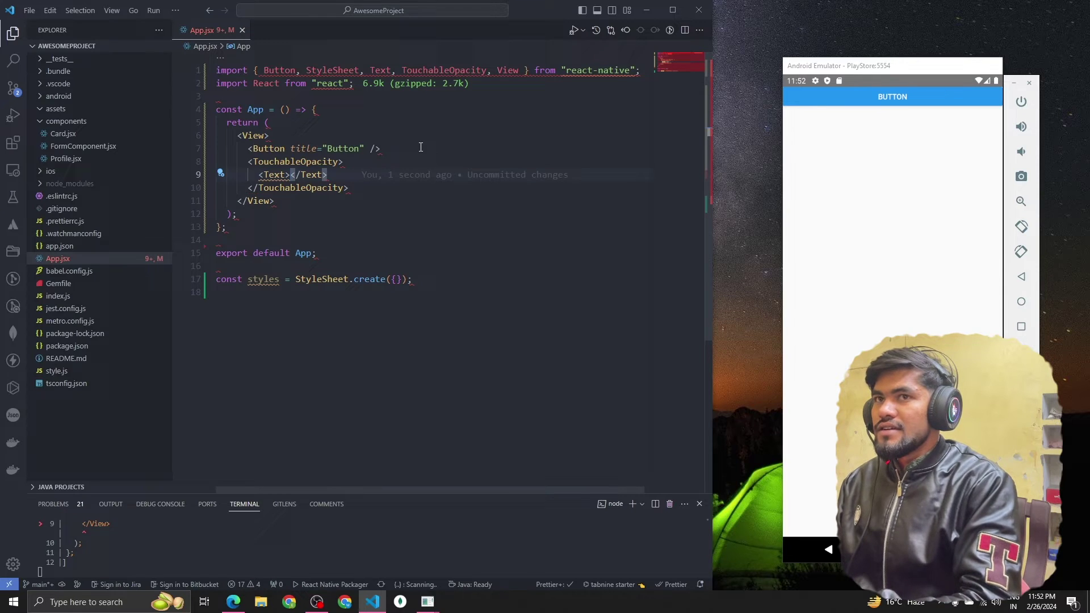
{"action": "type", "text": "Click Me"}
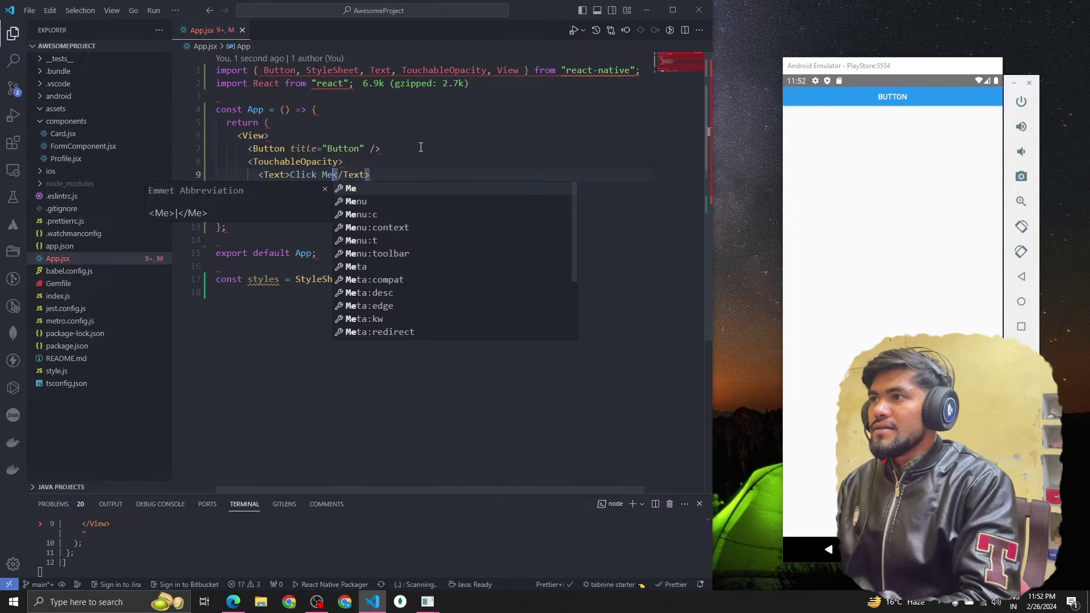
{"action": "left_click", "coordinate": [390, 150]}
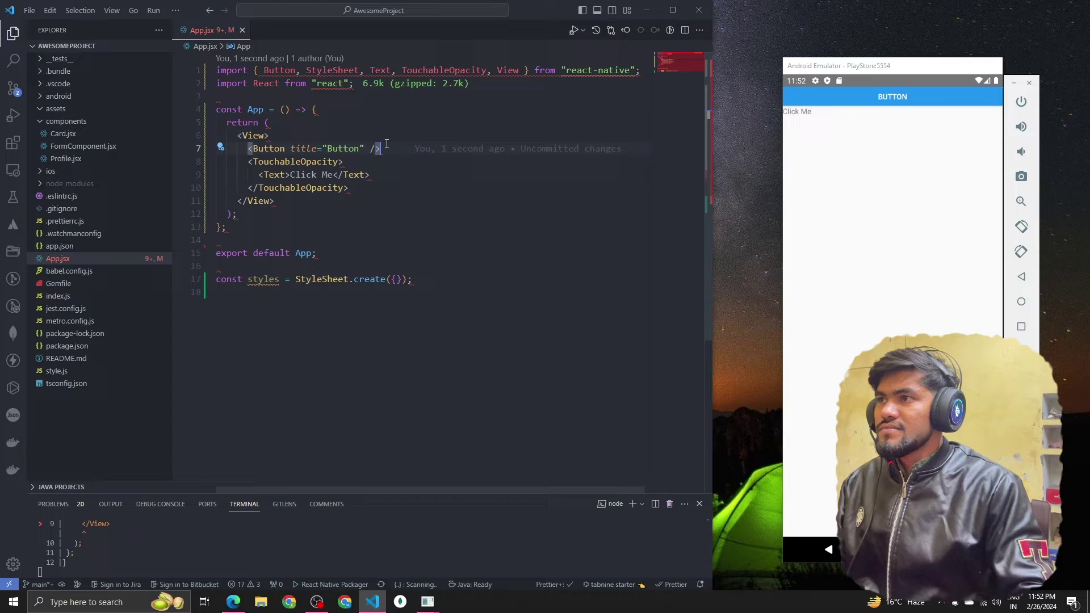
Step: Give the TouchableOpacity an empty onPress handler, save, and tap Click Me in the emulator
{"action": "left_click", "coordinate": [343, 161]}
{"action": "type", "text": "on"}
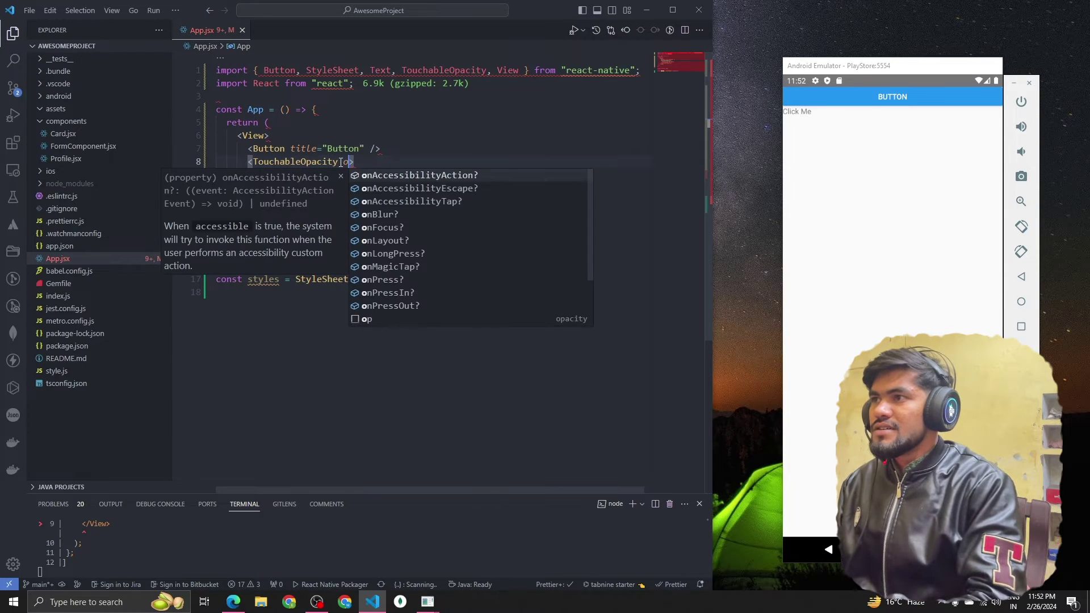
{"action": "type", "text": "pre"}
{"action": "key", "text": "Return"}
{"action": "type", "text": "("}
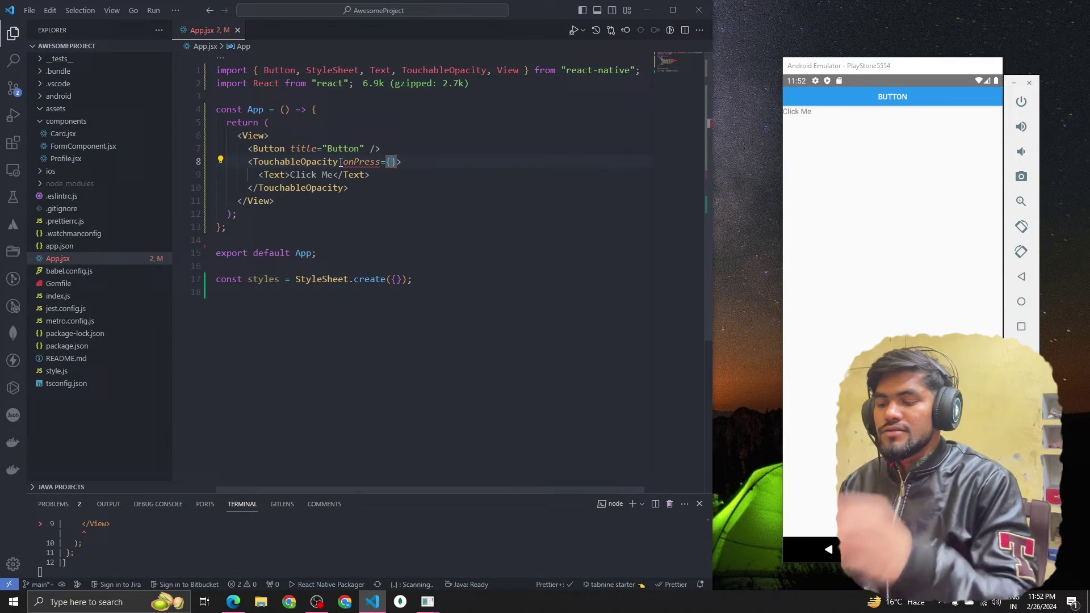
{"action": "type", "text": ")=>"}
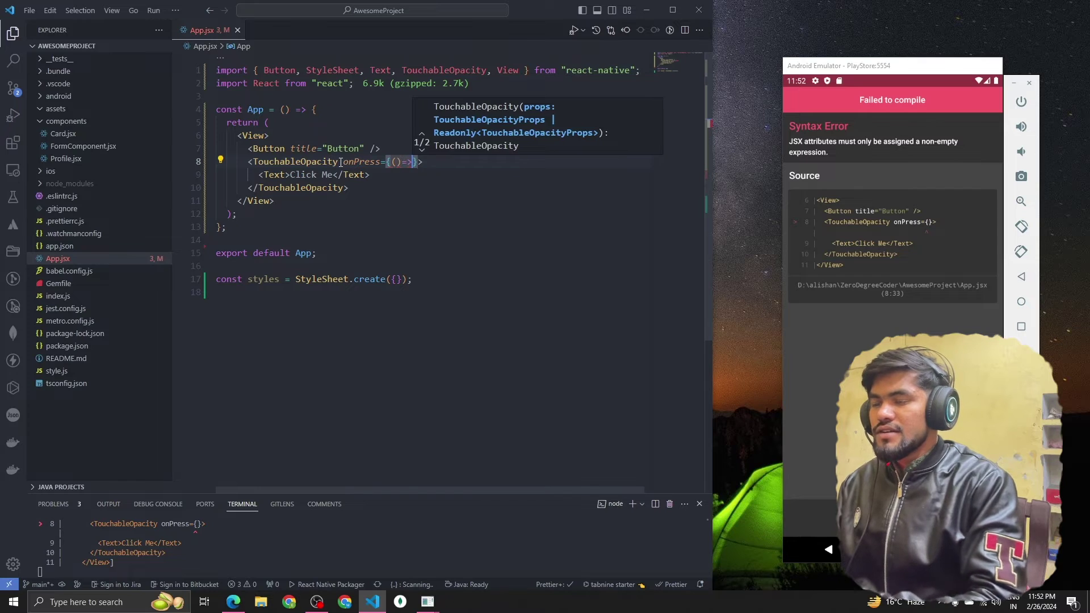
{"action": "type", "text": "{"}
{"action": "left_click", "coordinate": [568, 266]}
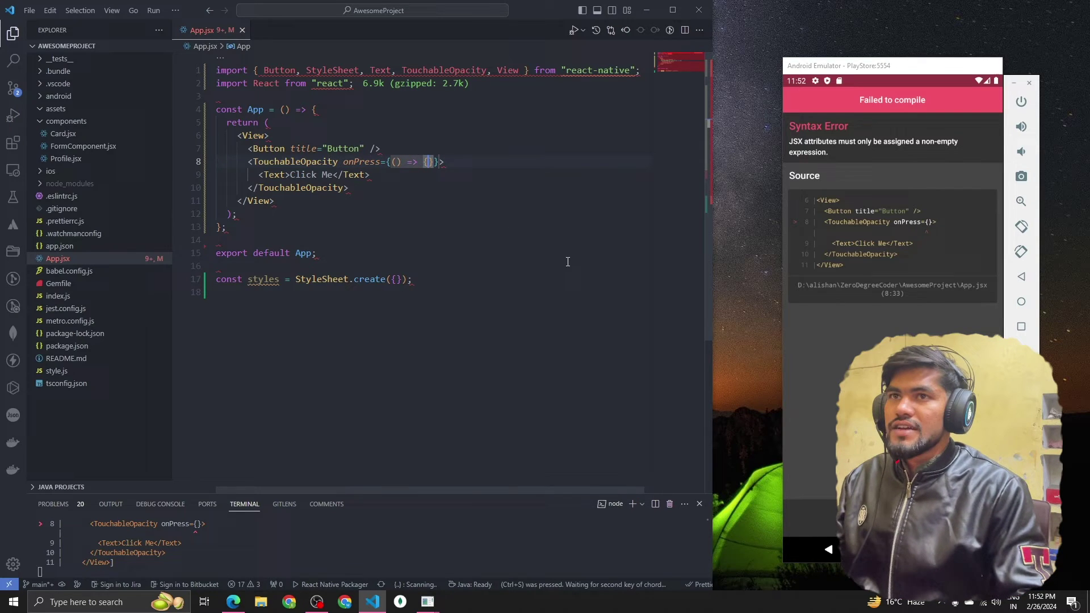
{"action": "key", "text": "ctrl+s"}
{"action": "left_click", "coordinate": [796, 116]}
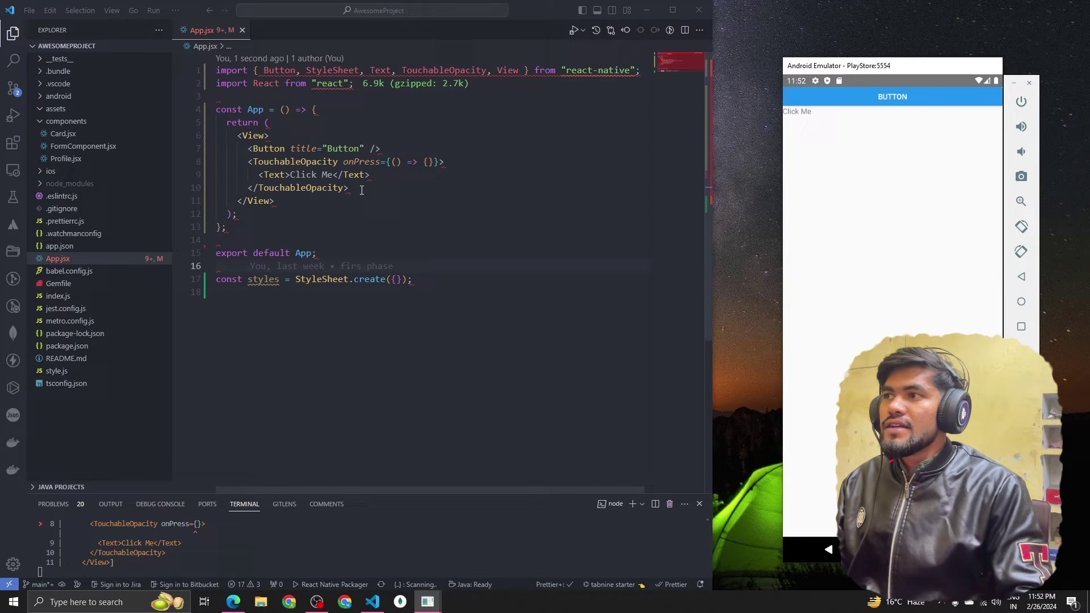
Step: Set the Click Me Text's style prop to {styles.clickText} via autocomplete
{"action": "left_click", "coordinate": [287, 174]}
{"action": "type", "text": "style"}
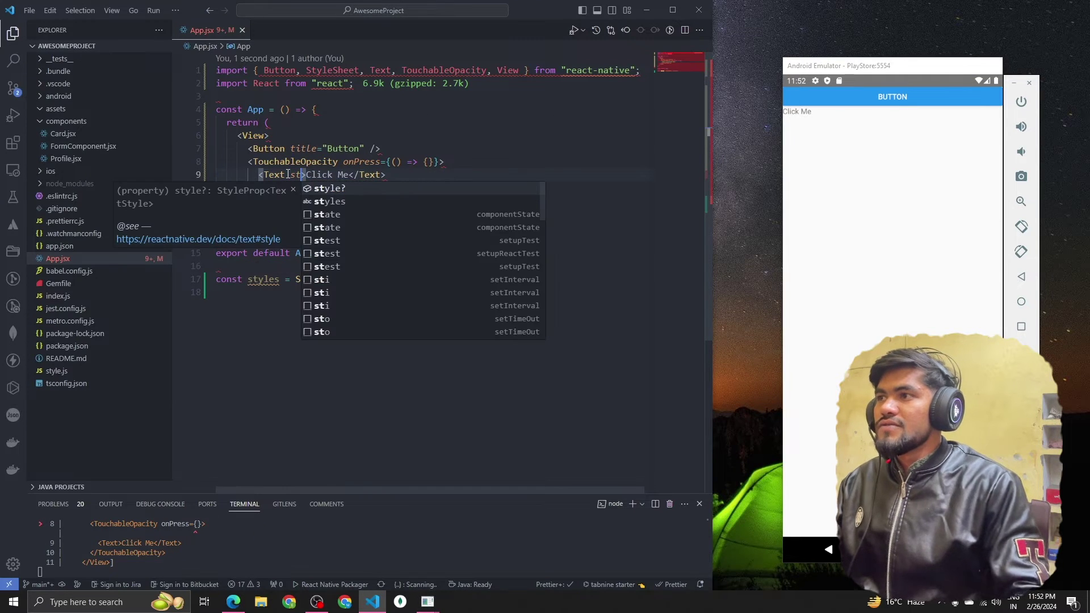
{"action": "type", "text": "={"}
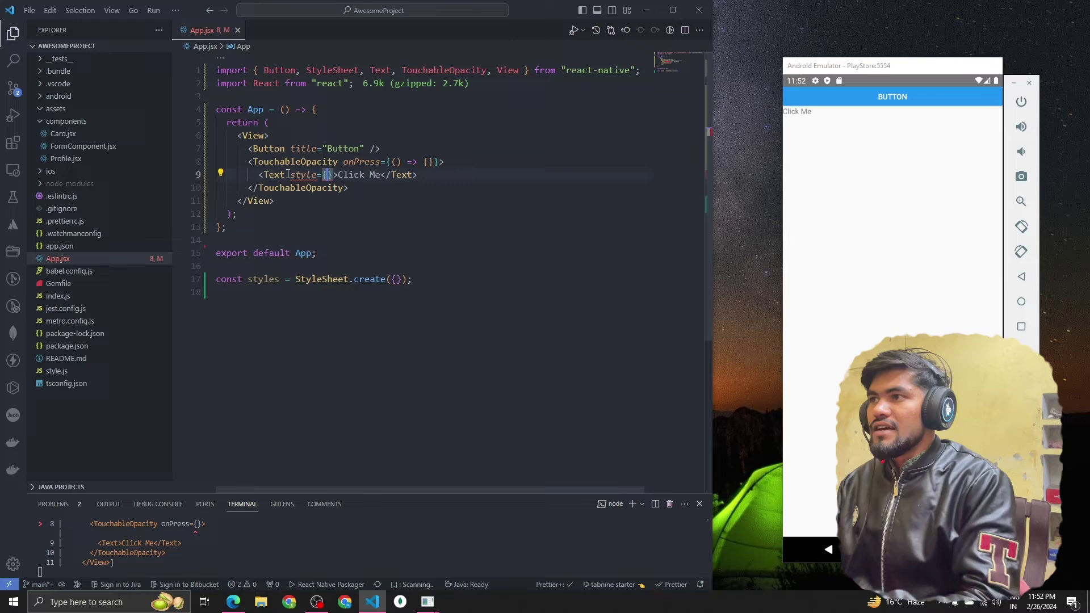
{"action": "type", "text": "sty"}
{"action": "key", "text": "Down"}
{"action": "key", "text": "Return"}
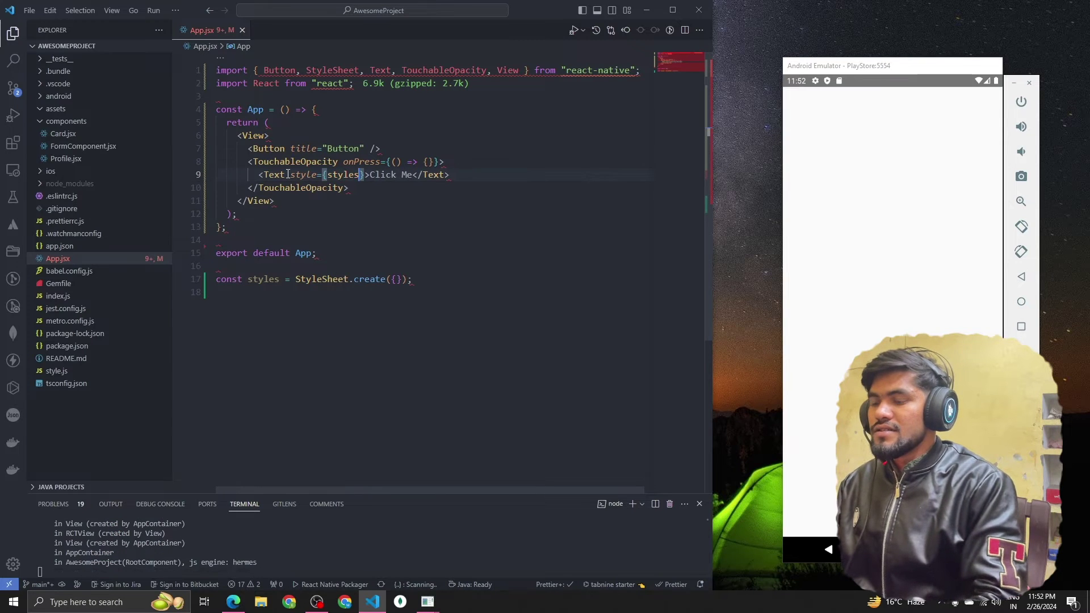
{"action": "type", "text": ".c"}
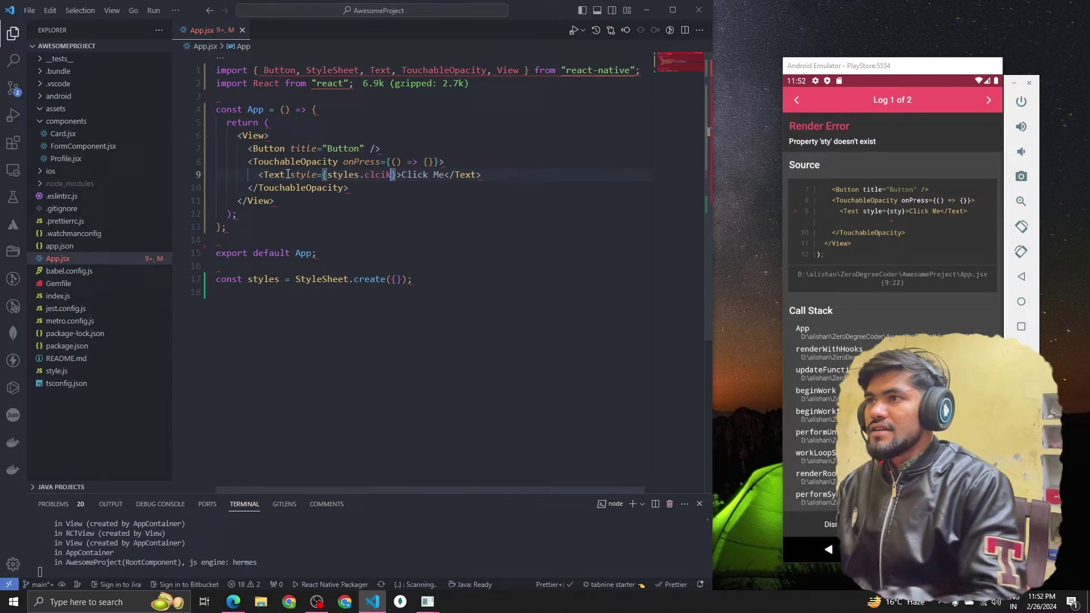
{"action": "type", "text": "lick"}
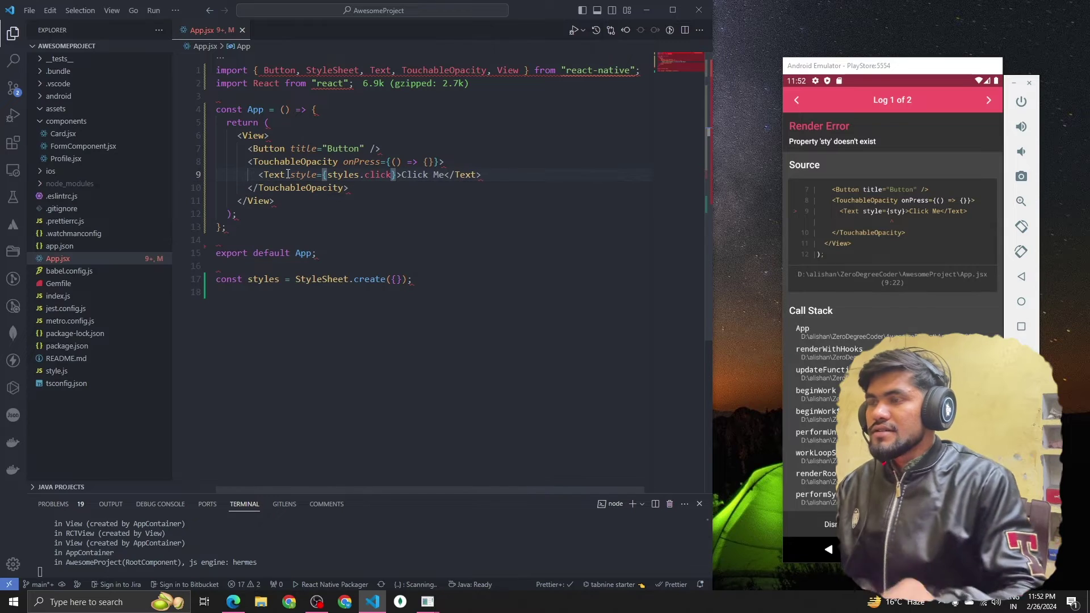
{"action": "type", "text": "Text"}
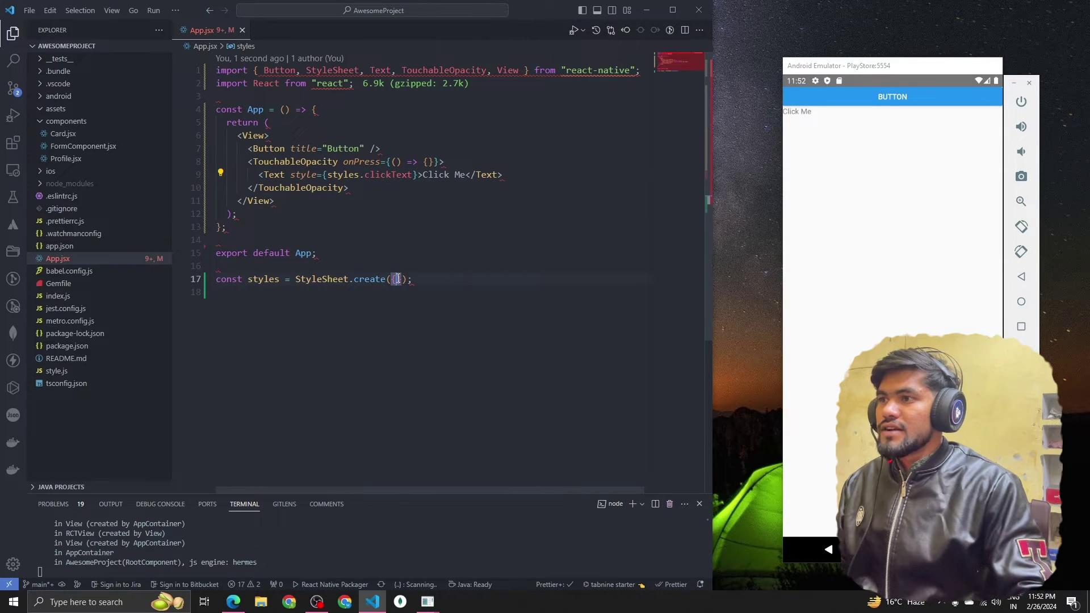
Step: Add a clickText entry with fontSize 25 to StyleSheet.create
{"action": "key", "text": "Return"}
{"action": "type", "text": "clickText:{"}
{"action": "key", "text": "Return"}
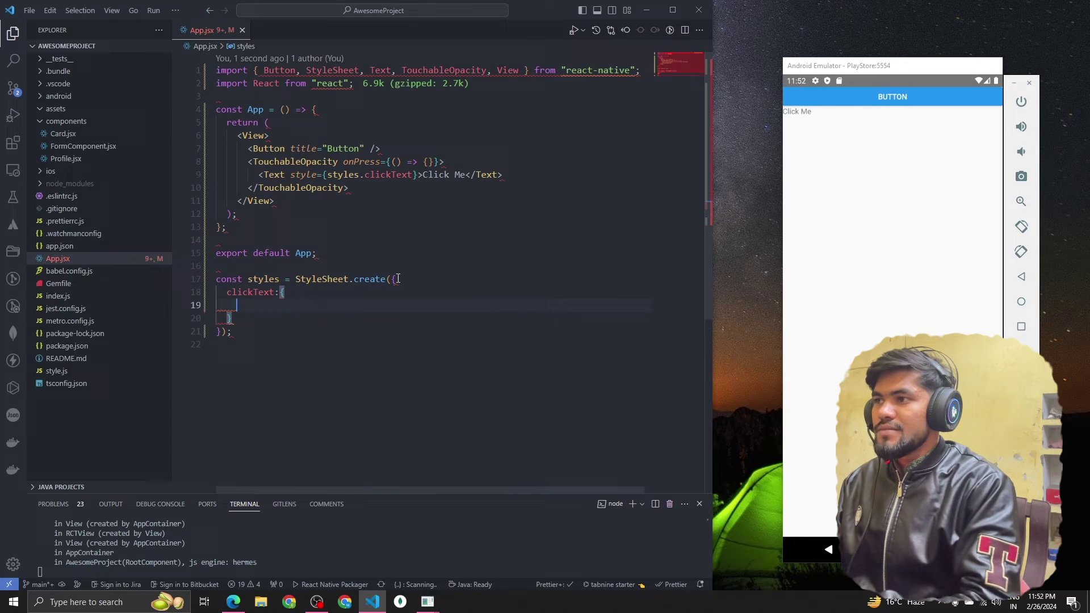
{"action": "type", "text": "fontSize: "}
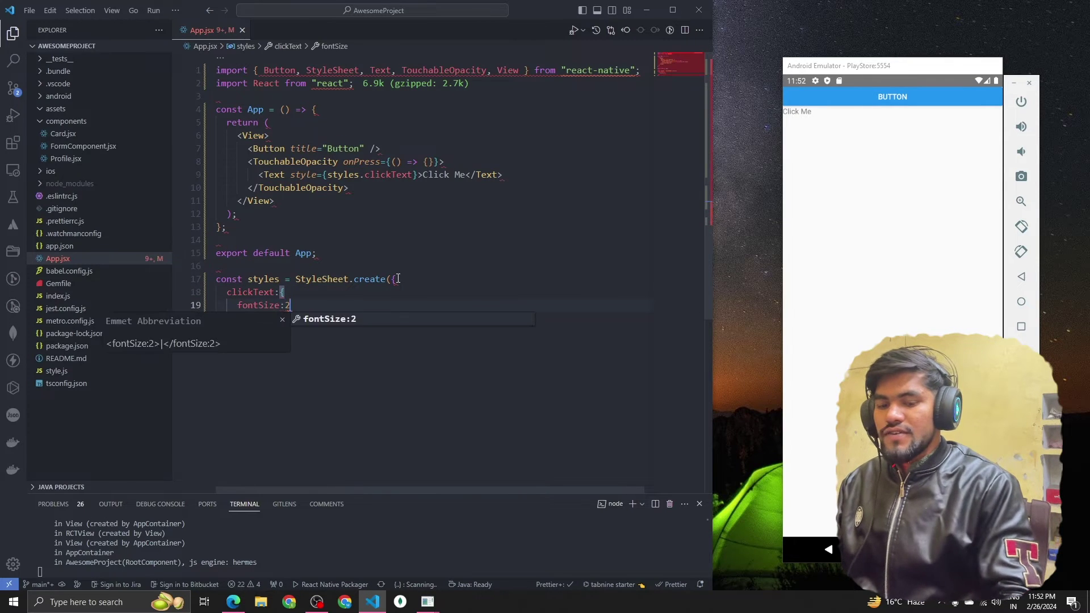
{"action": "type", "text": "25,"}
{"action": "key", "text": "ctrl+s"}
{"action": "key", "text": "Return"}
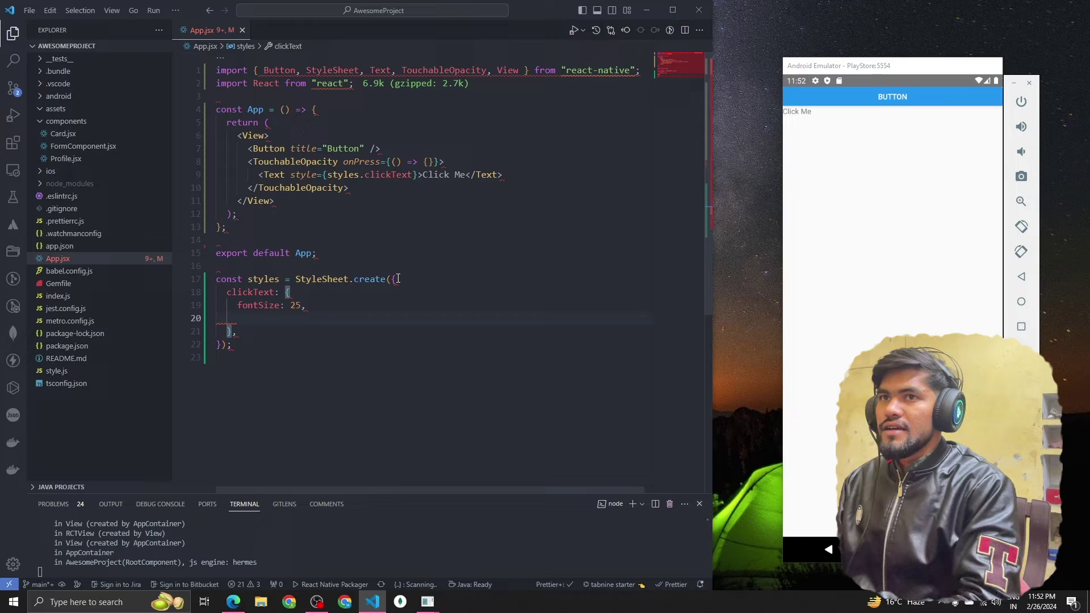
{"action": "type", "text": "color:"}
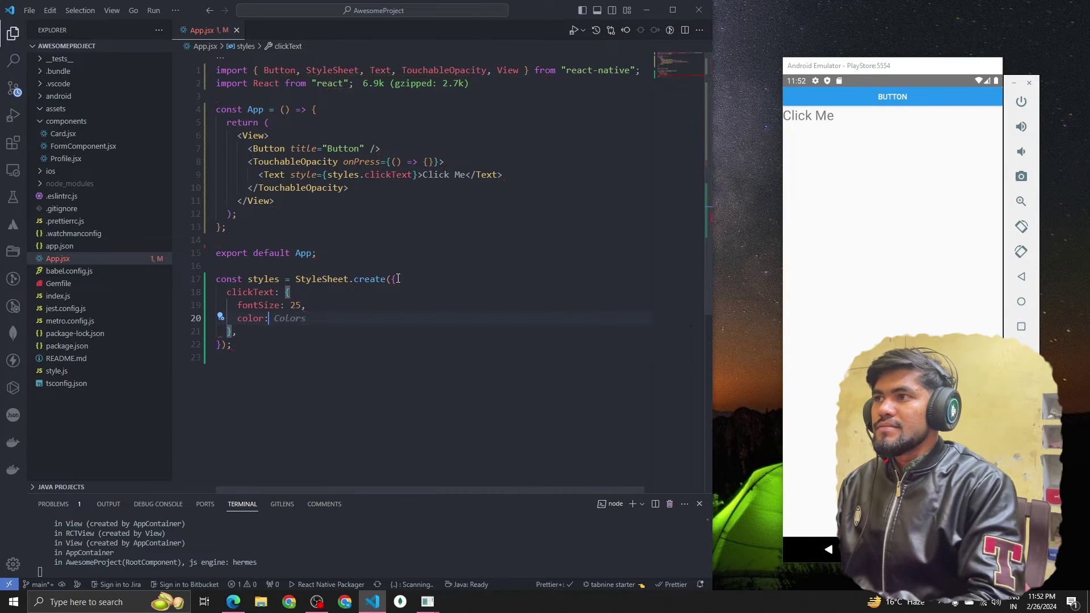
{"action": "type", "text": "\"black\","}
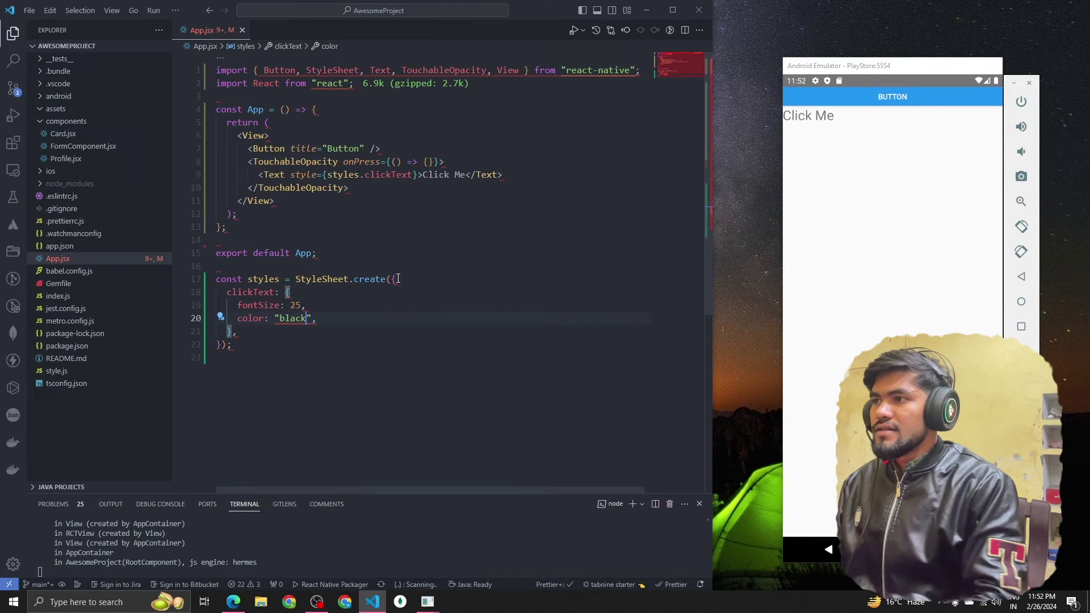
Step: Give clickText black colour, red background and centred text, then save
{"action": "key", "text": "Return"}
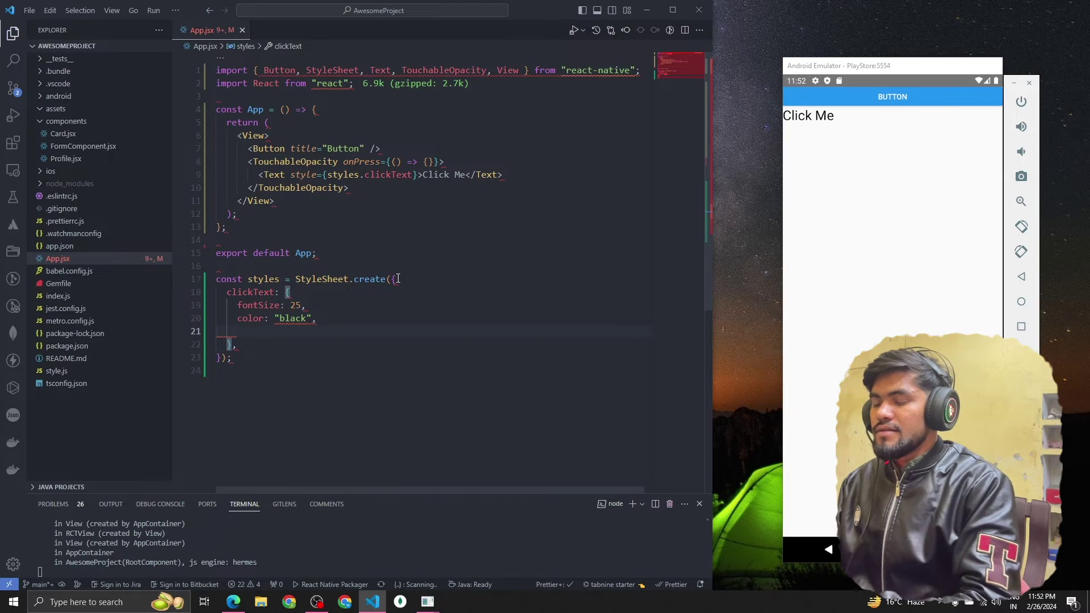
{"action": "type", "text": "ba"}
{"action": "key", "text": "Down"}
{"action": "key", "text": "Return"}
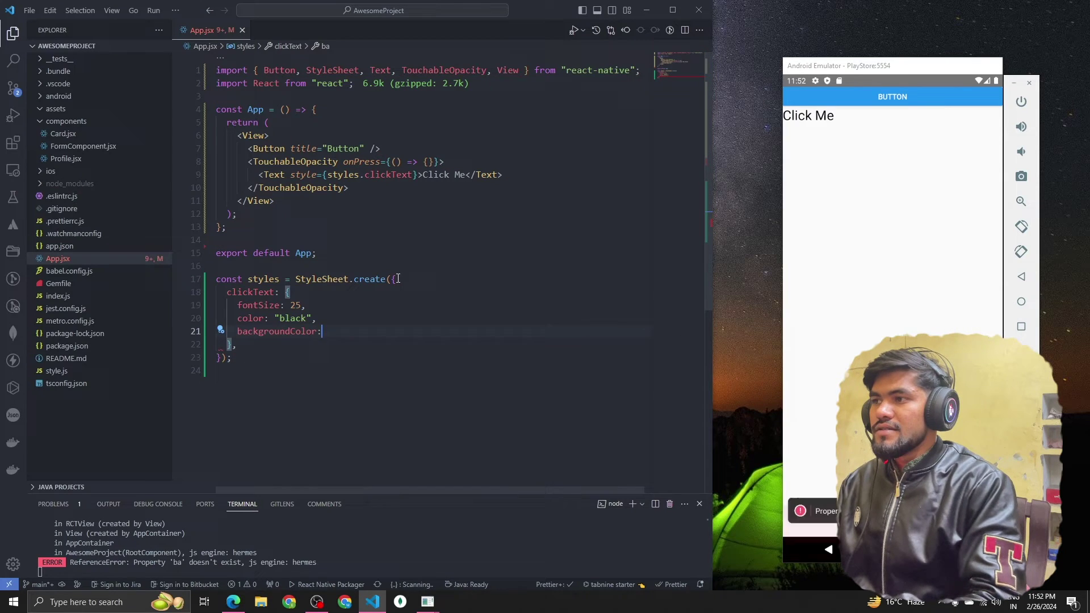
{"action": "type", "text": ":\"red\","}
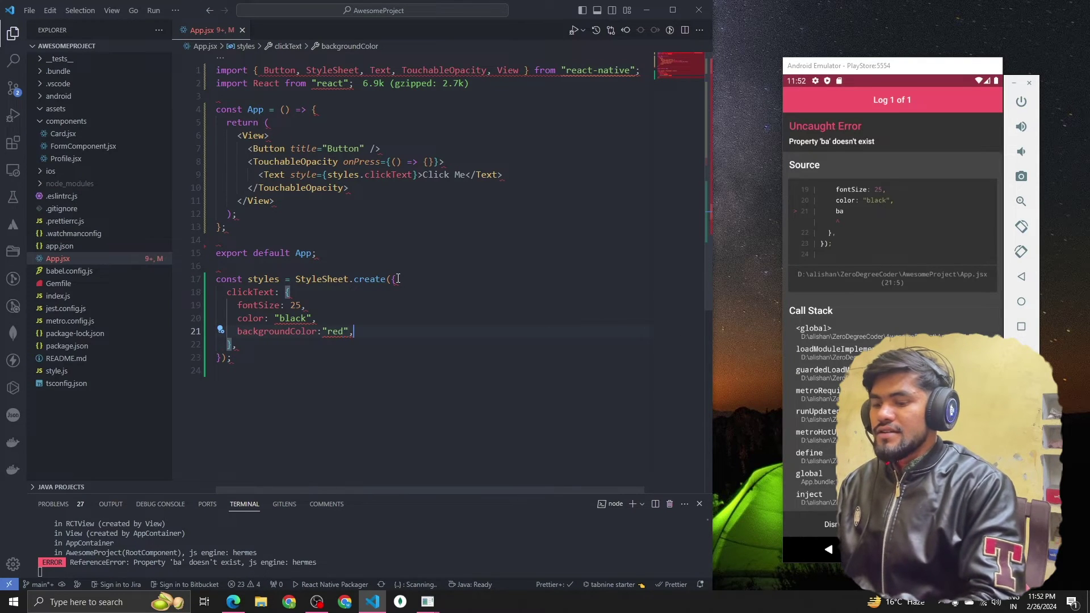
{"action": "key", "text": "Return"}
{"action": "type", "text": "texta"}
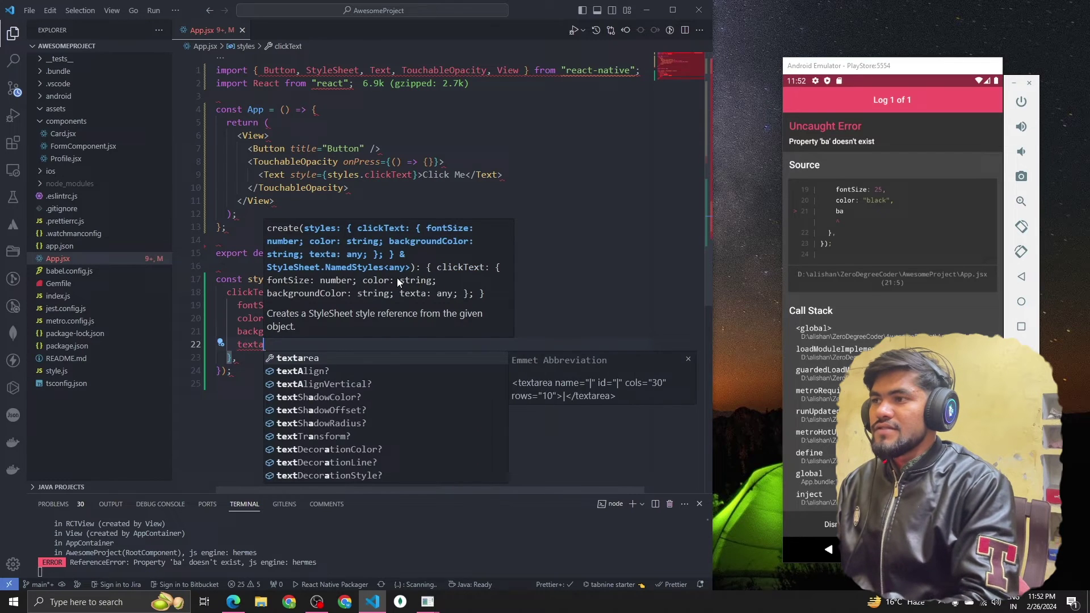
{"action": "type", "text": "li"}
{"action": "key", "text": "Return"}
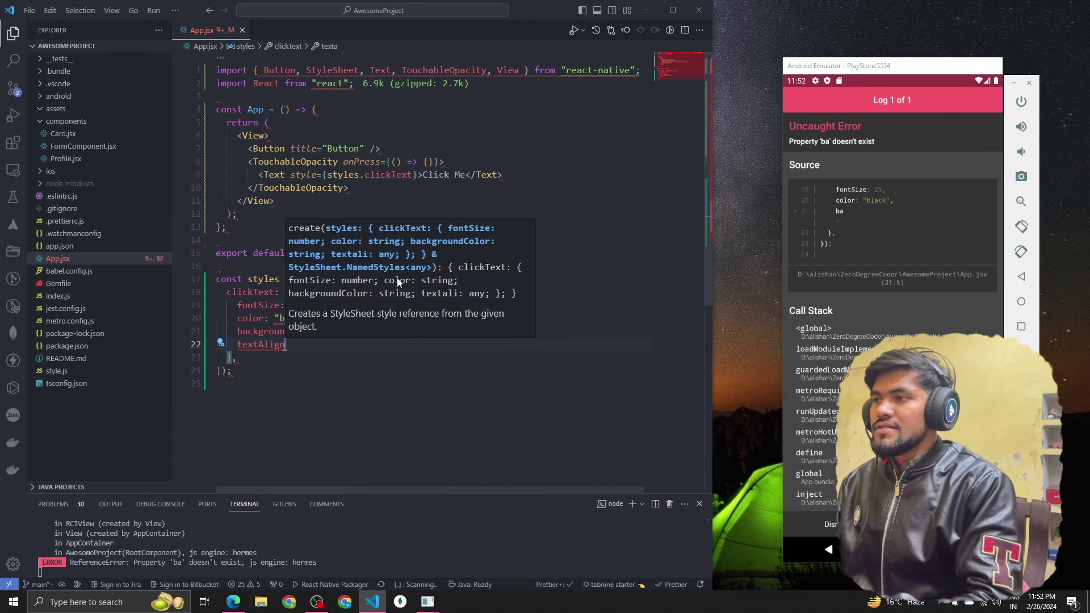
{"action": "type", "text": ":\"center\","}
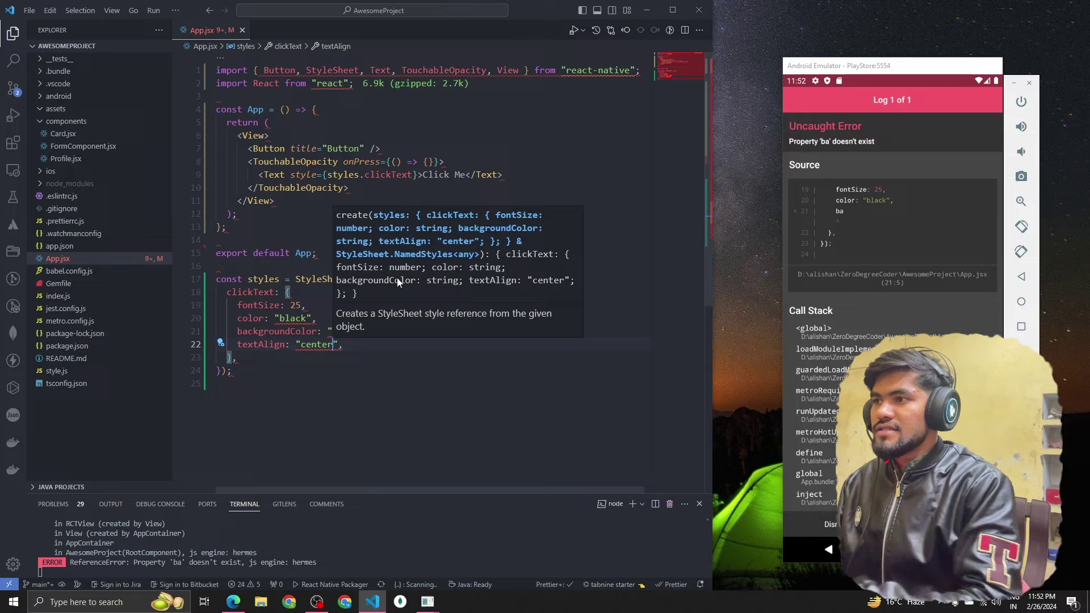
{"action": "key", "text": "ctrl+s"}
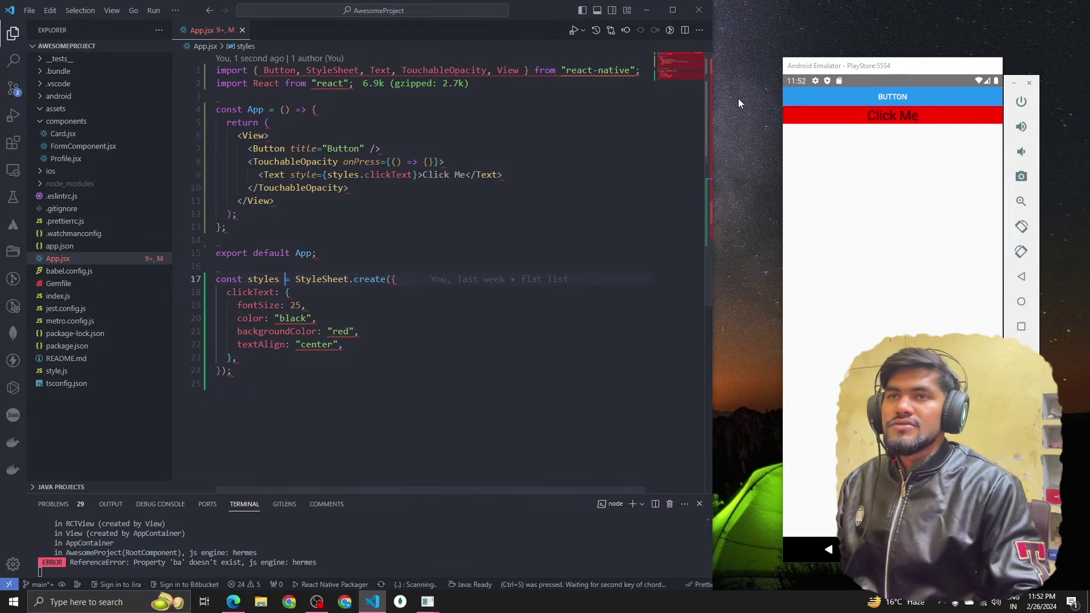
Step: Add padding 20 to clickText and tap the taller red Click Me bar in the emulator
{"action": "left_click", "coordinate": [910, 121]}
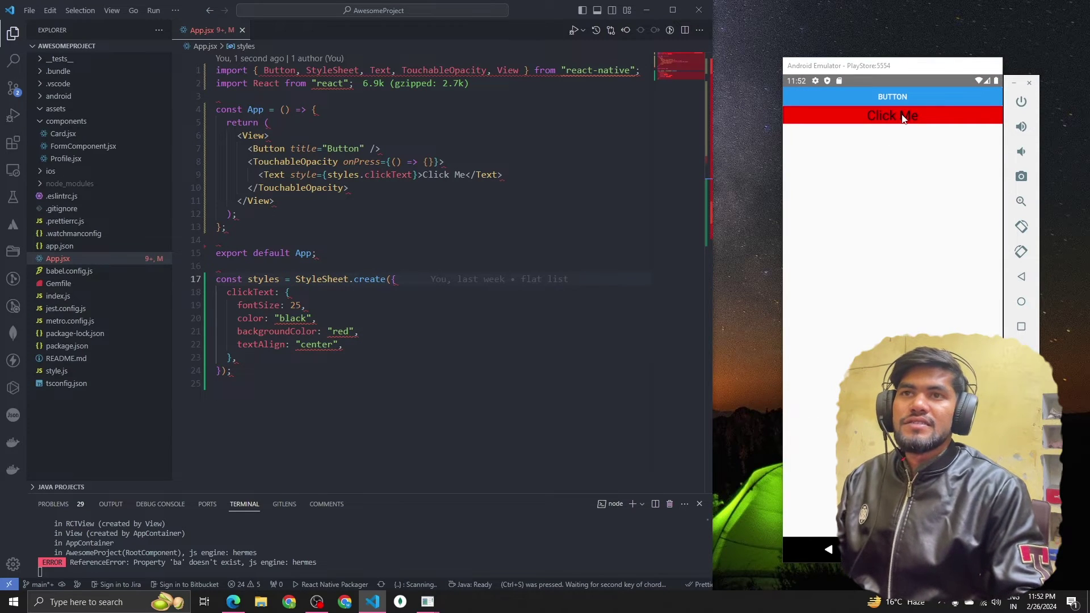
{"action": "left_click", "coordinate": [358, 347]}
{"action": "key", "text": "Return"}
{"action": "type", "text": "padd"}
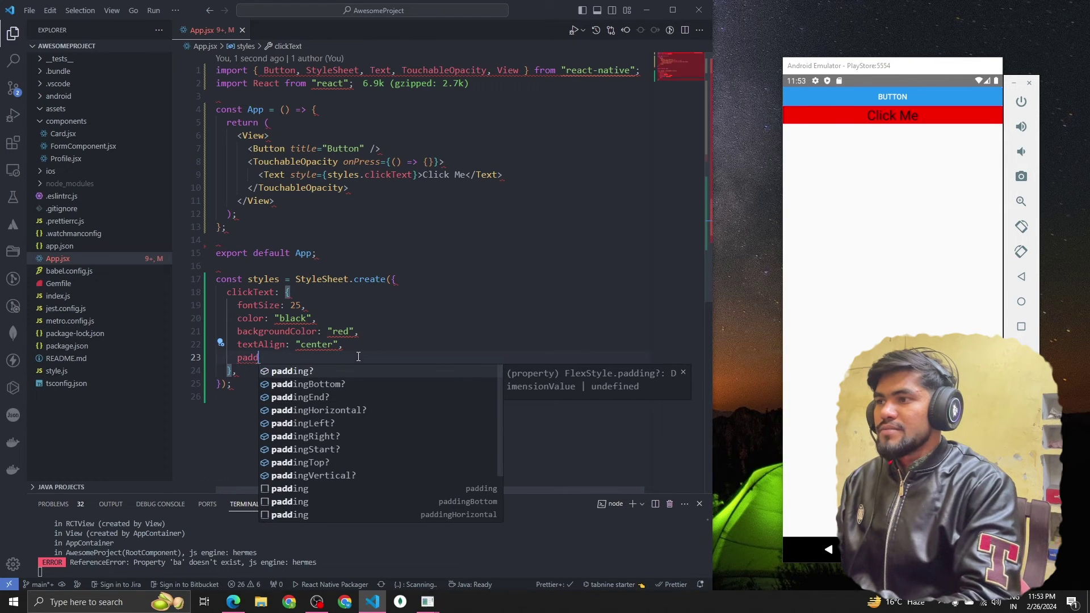
{"action": "type", "text": "ing: 20"}
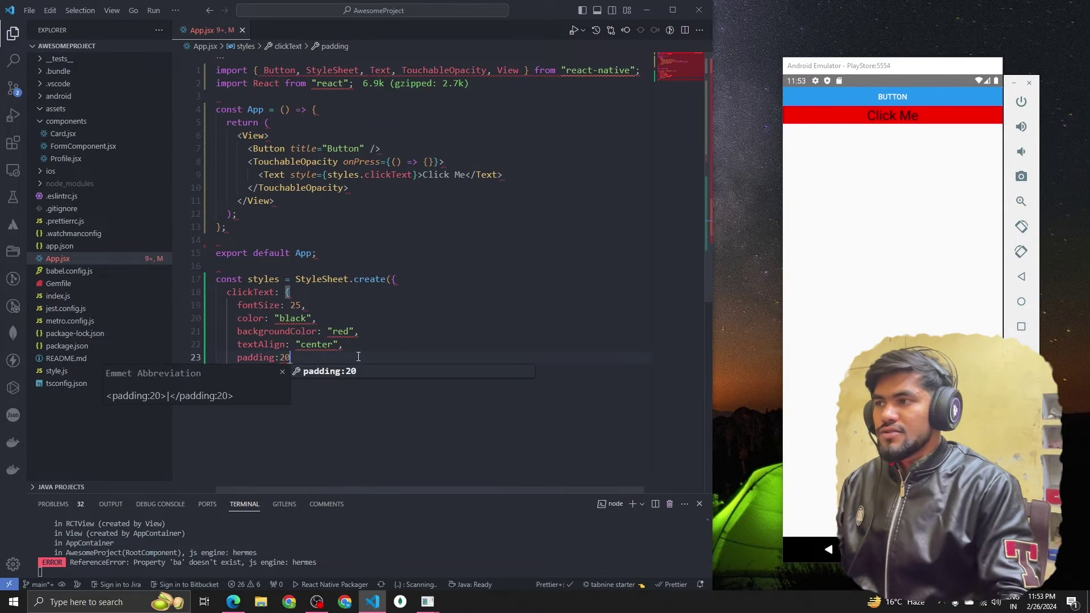
{"action": "type", "text": ","}
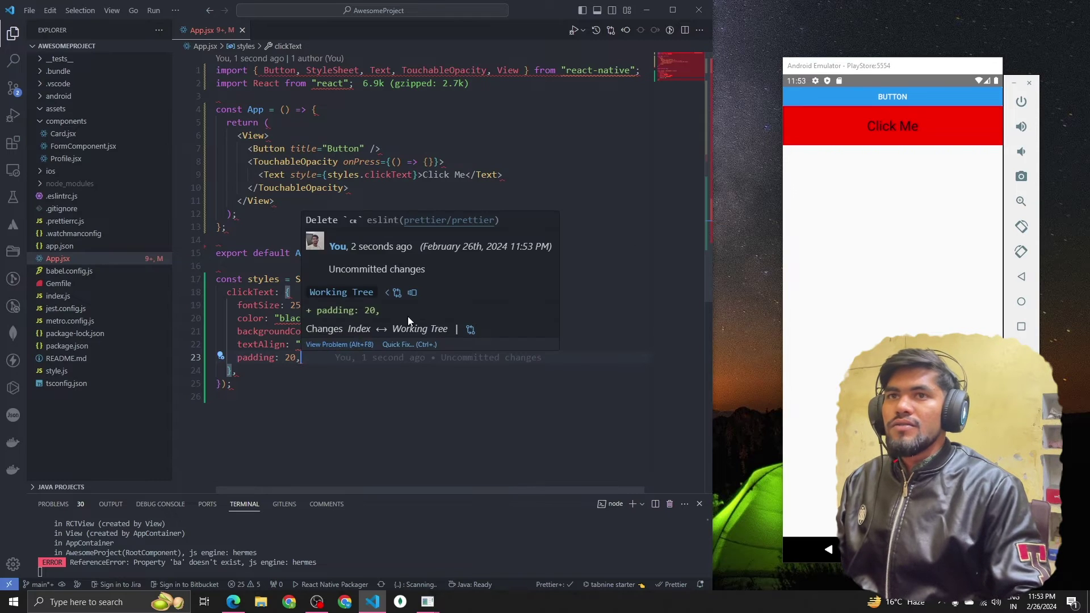
{"action": "left_click", "coordinate": [897, 139]}
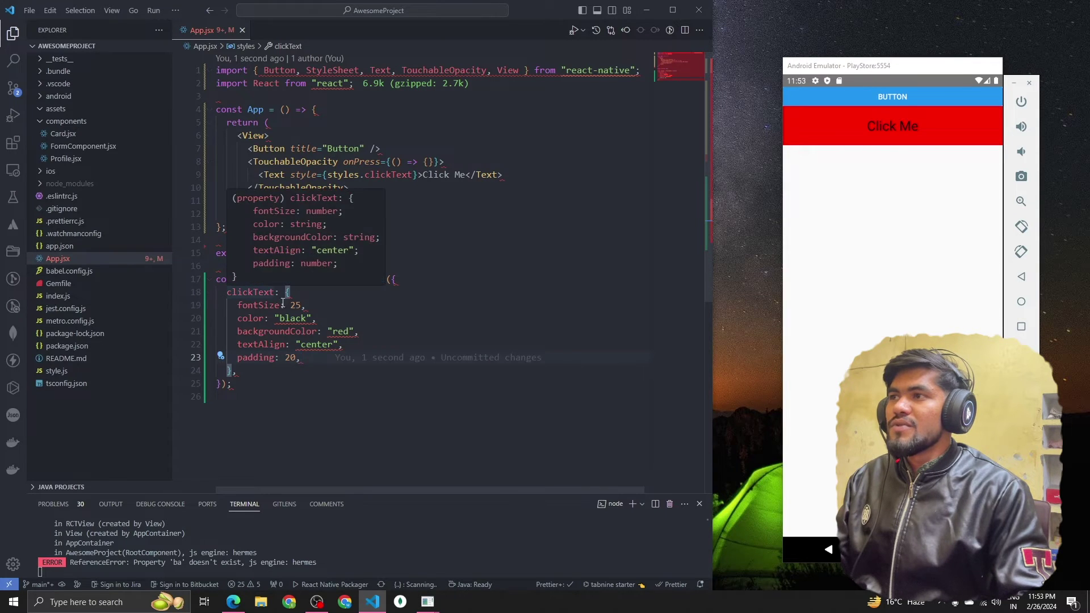
{"action": "left_click", "coordinate": [400, 187]}
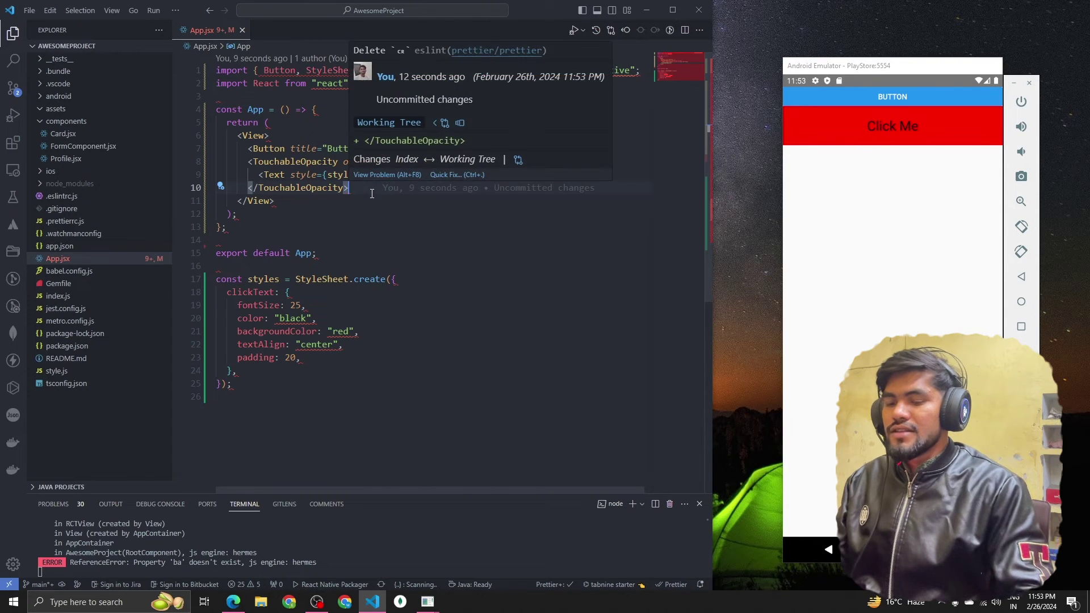
Step: Add a TouchableHighlight containing Subscribe text below the TouchableOpacity
{"action": "key", "text": "Return"}
{"action": "type", "text": "<Touc"}
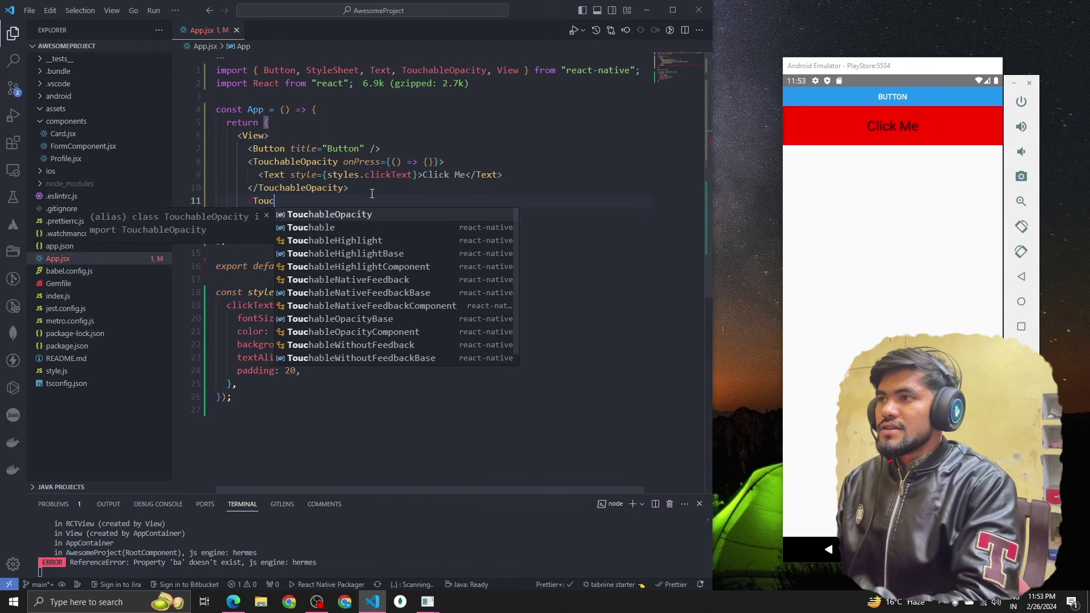
{"action": "type", "text": "a"}
{"action": "key", "text": "Down"}
{"action": "key", "text": "Down"}
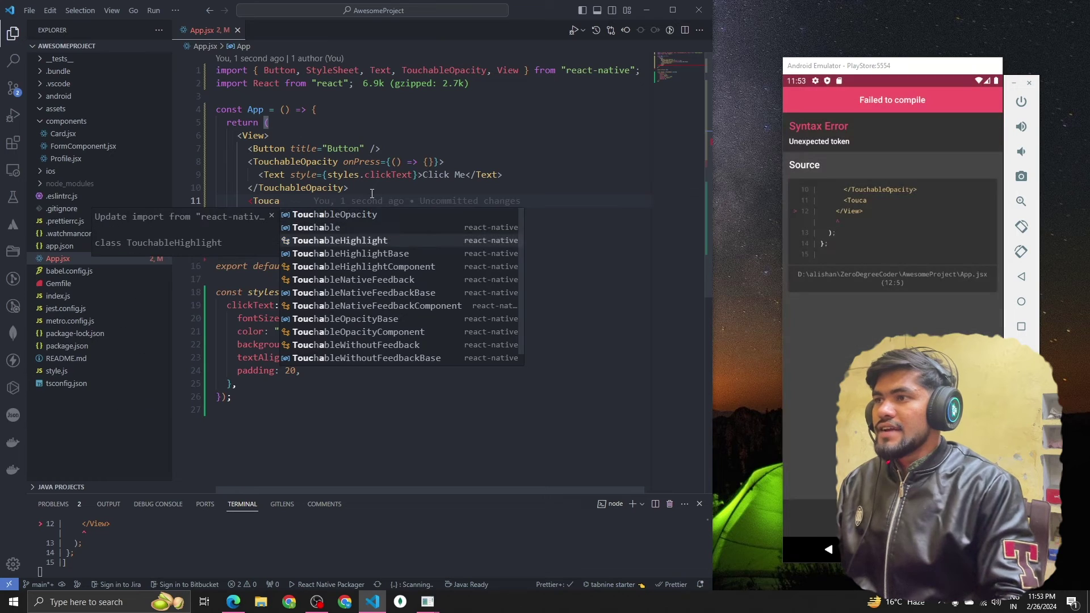
{"action": "key", "text": "Return"}
{"action": "type", "text": ">"}
{"action": "key", "text": "Return"}
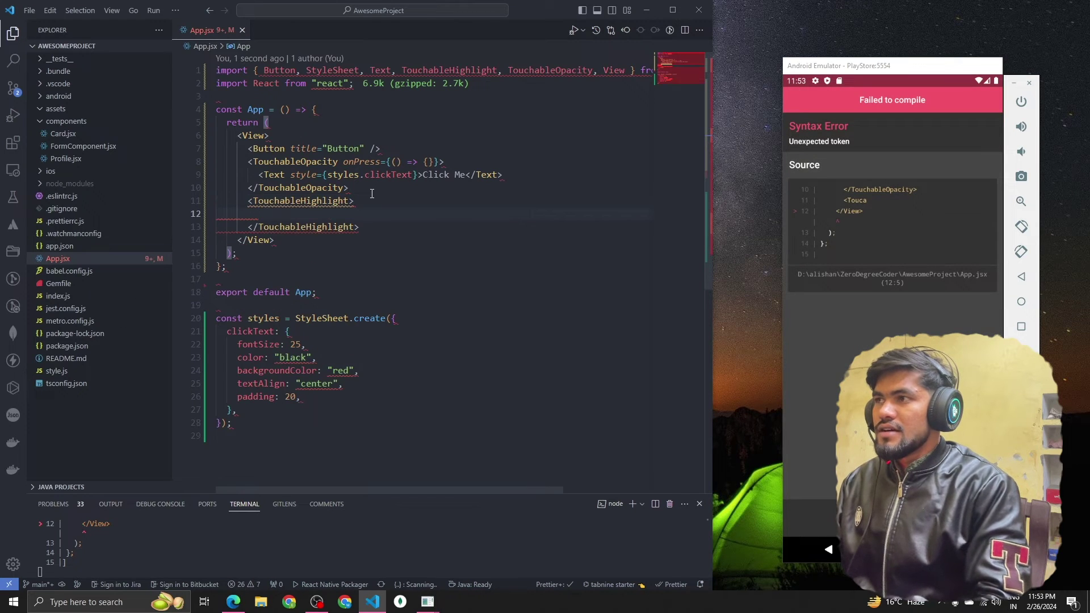
{"action": "key", "text": "ctrl+space"}
{"action": "type", "text": "<Te"}
{"action": "key", "text": "Return"}
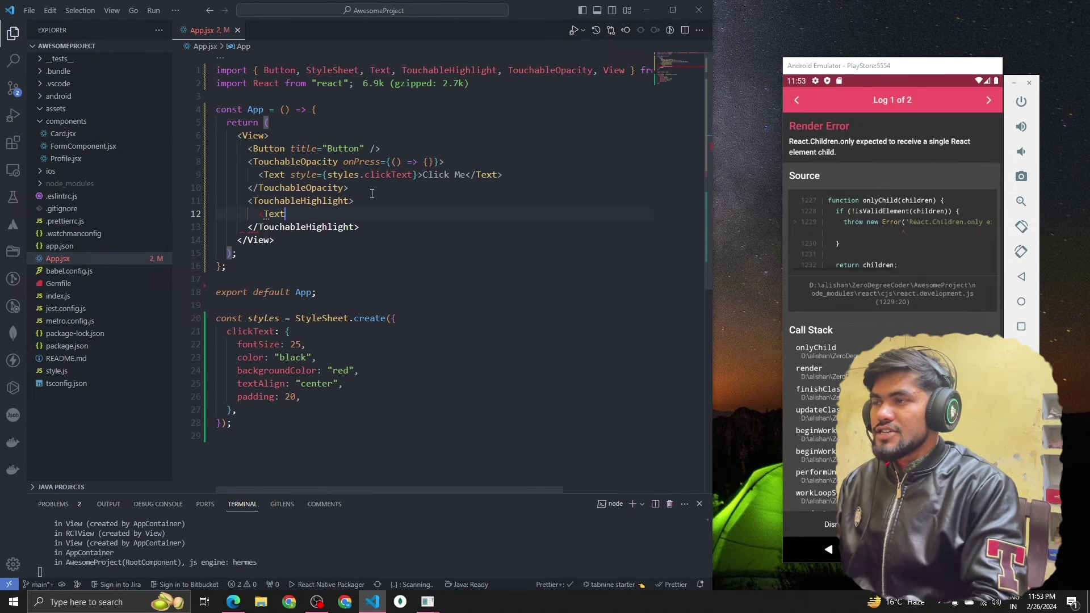
{"action": "type", "text": ">"}
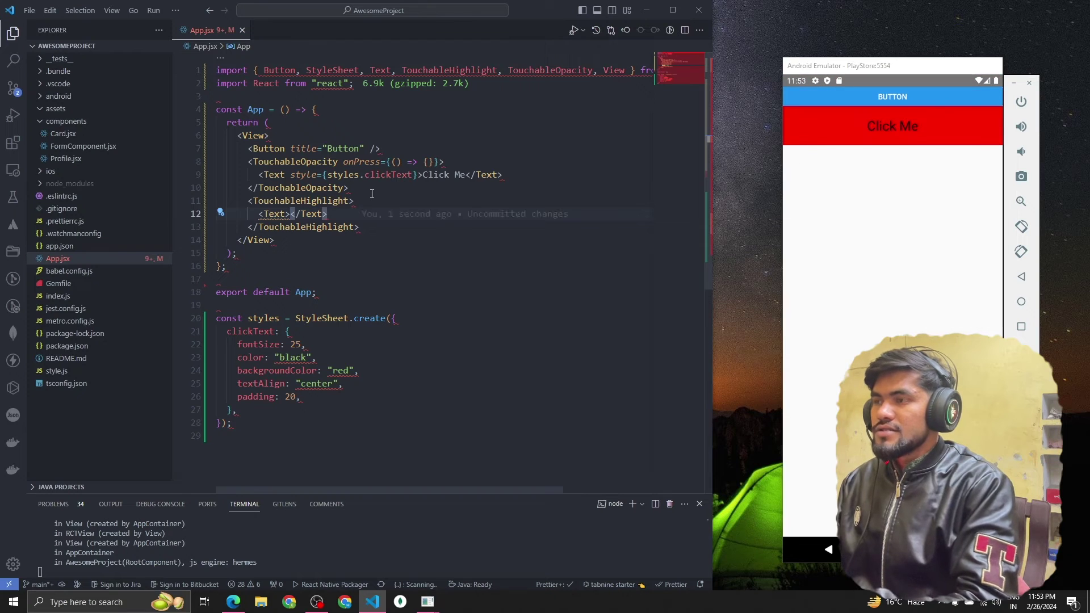
{"action": "type", "text": "Subscribe"}
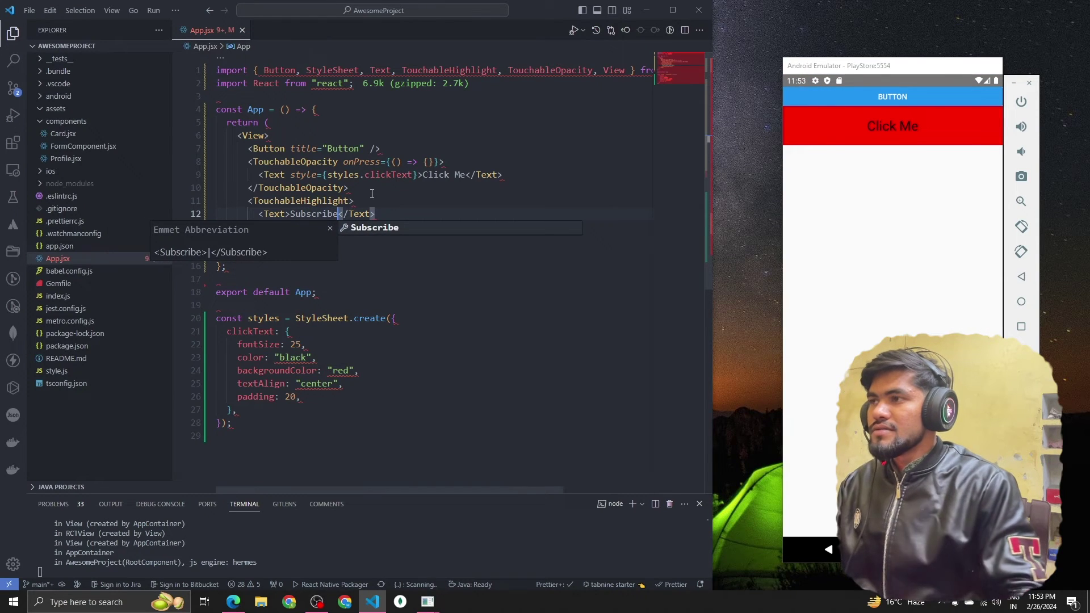
Step: Add a style attribute to the Subscribe Text set to {styles.subscribe}
{"action": "left_click", "coordinate": [292, 210]}
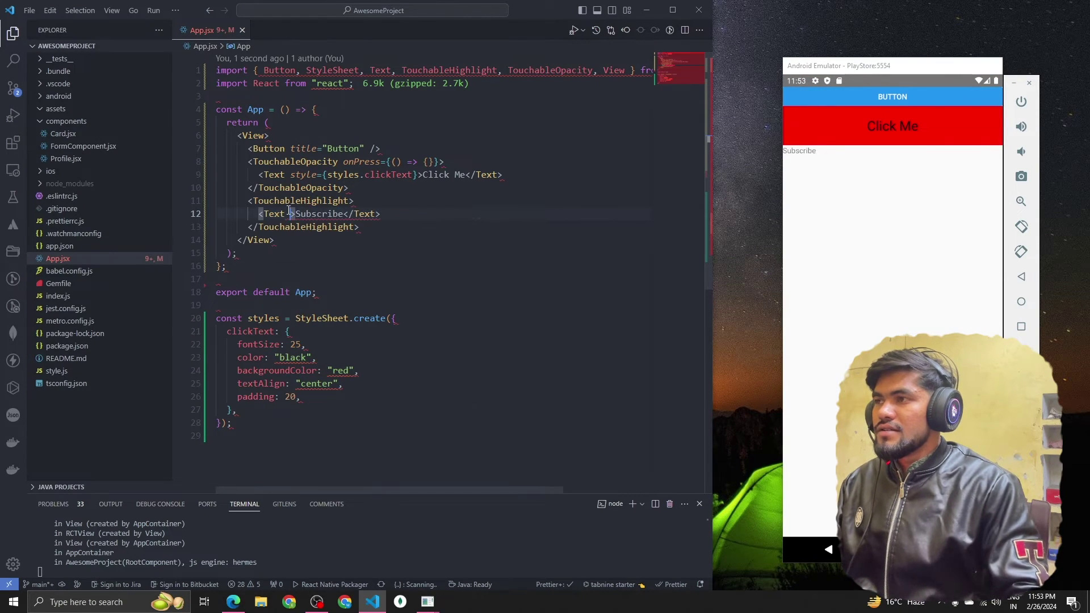
{"action": "key", "text": "Left"}
{"action": "type", "text": "s"}
{"action": "key", "text": "Down"}
{"action": "key", "text": "Down"}
{"action": "key", "text": "Return"}
{"action": "type", "text": "{"}
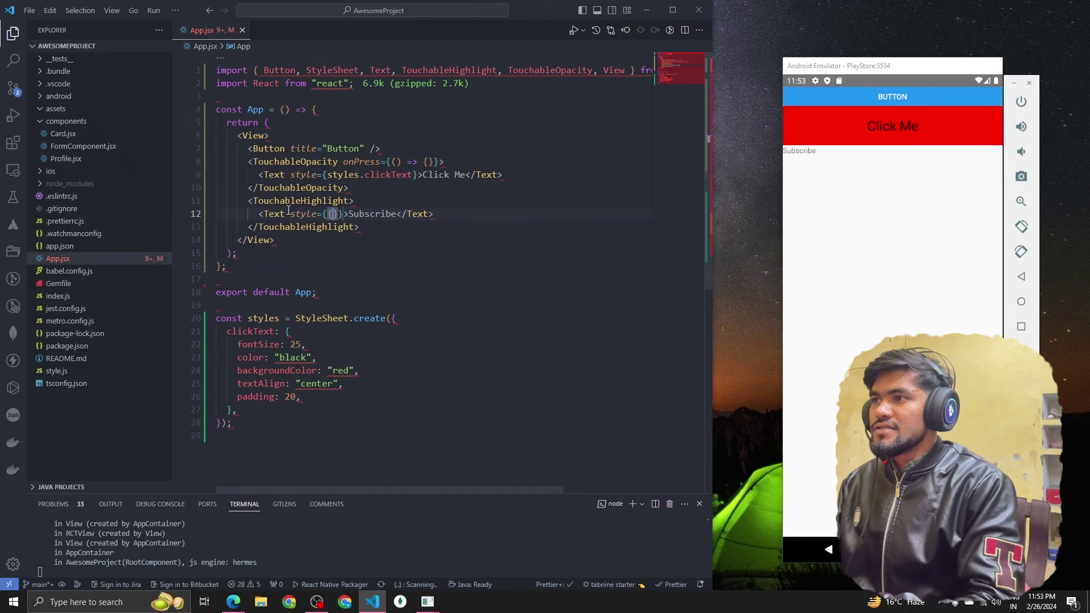
{"action": "type", "text": "styles"}
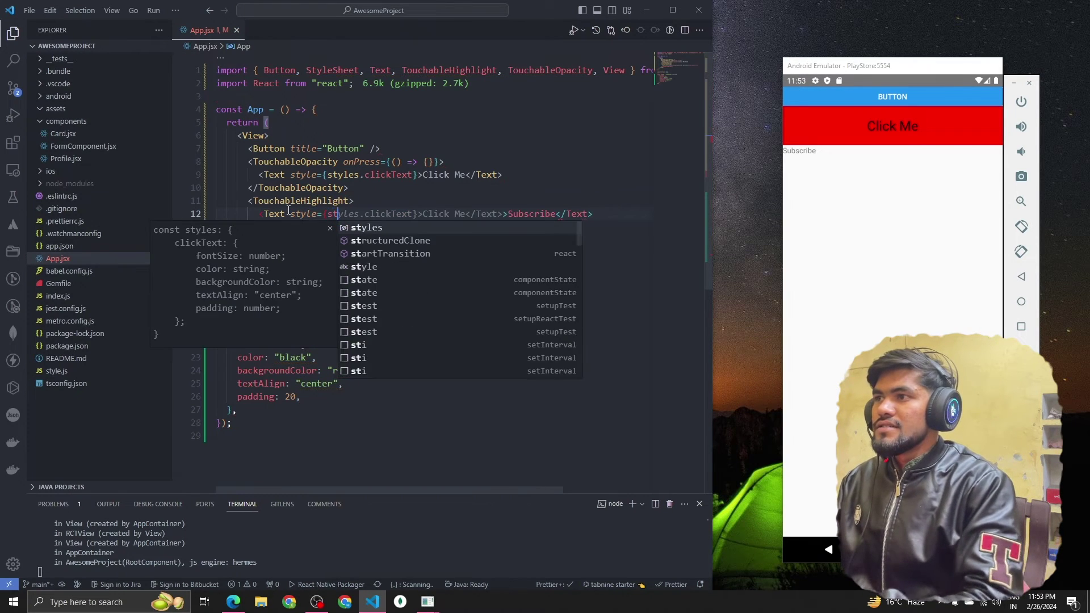
{"action": "type", "text": ".subscr"}
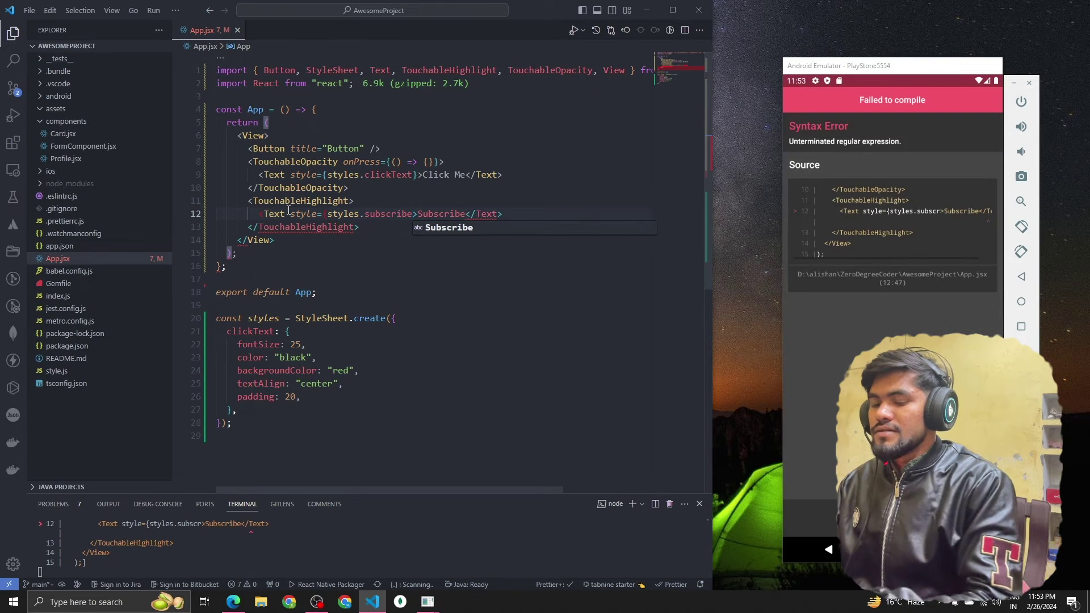
{"action": "type", "text": "ibe}"}
Step: Add a subscribe style with white centred text, blue background and padding 20, and save
{"action": "left_click", "coordinate": [387, 214]}
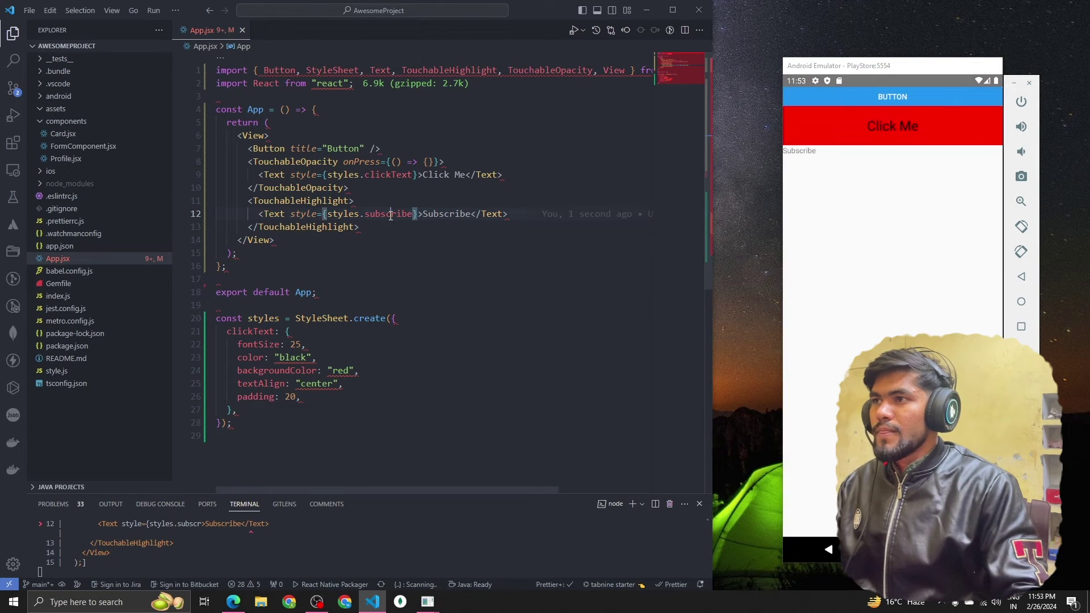
{"action": "scroll", "coordinate": [388, 214], "scroll_direction": "down", "scroll_amount": 2}
{"action": "left_click", "coordinate": [241, 354]}
{"action": "key", "text": "Return"}
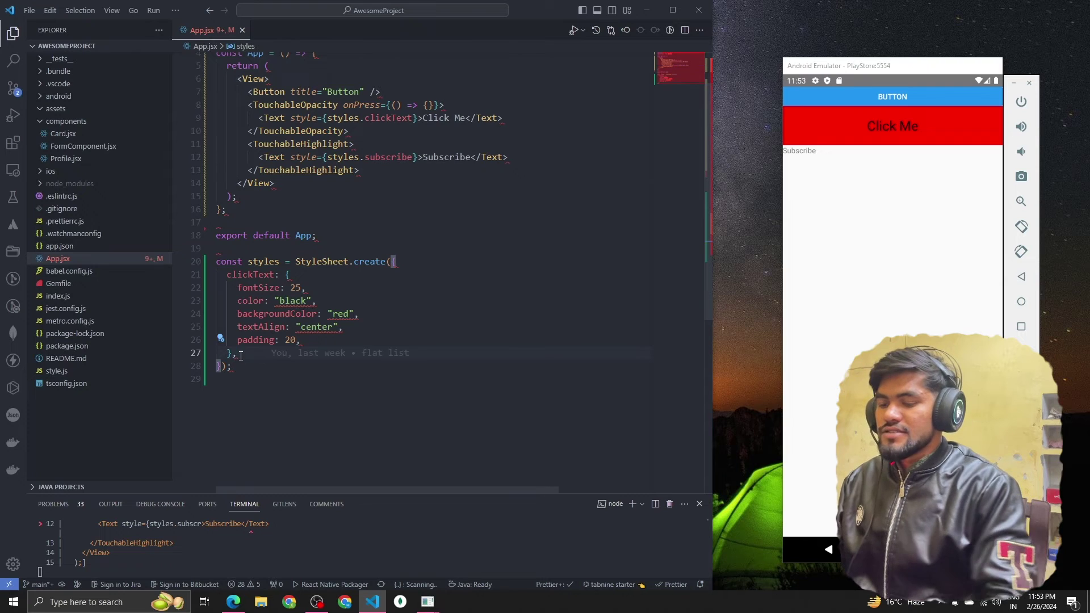
{"action": "type", "text": "subscribe:{"}
{"action": "key", "text": "Return"}
{"action": "type", "text": "f"}
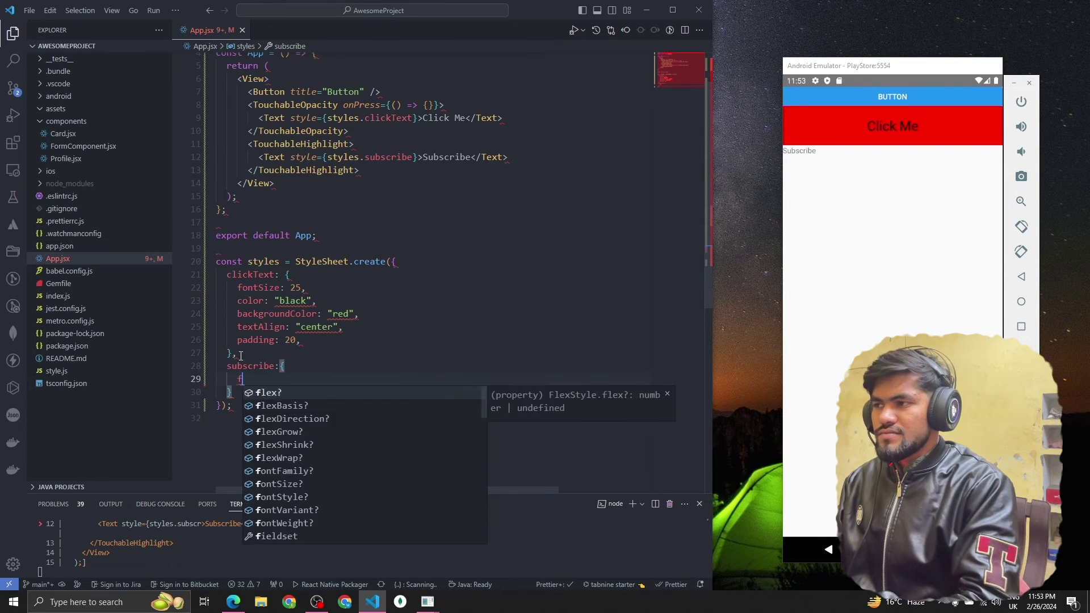
{"action": "type", "text": "ont"}
{"action": "key", "text": "ctrl+BackSpace"}
{"action": "type", "text": "fontSize"}
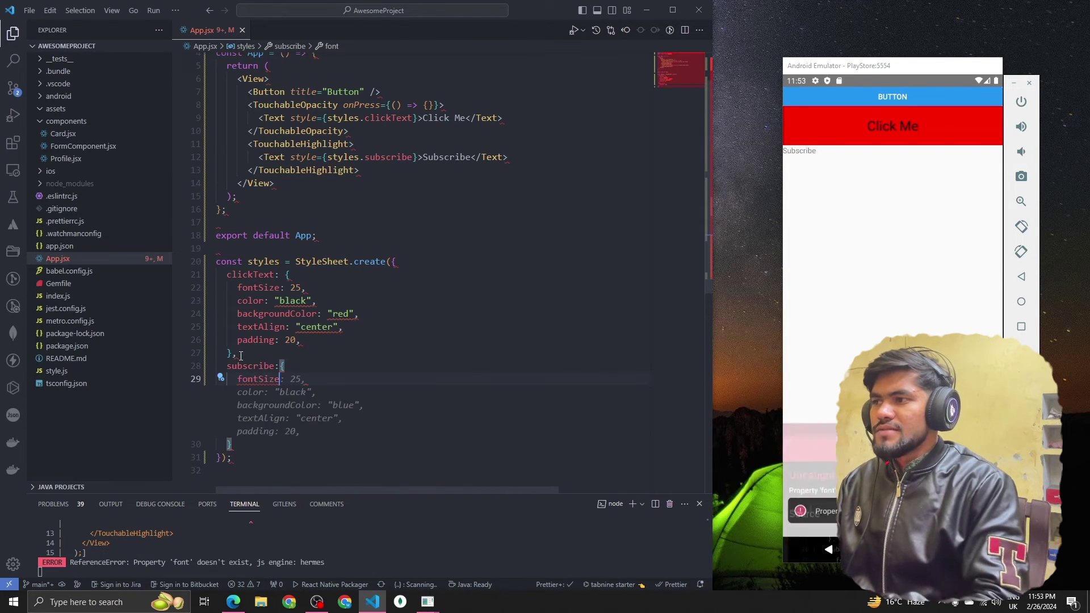
{"action": "key", "text": "ctrl+s"}
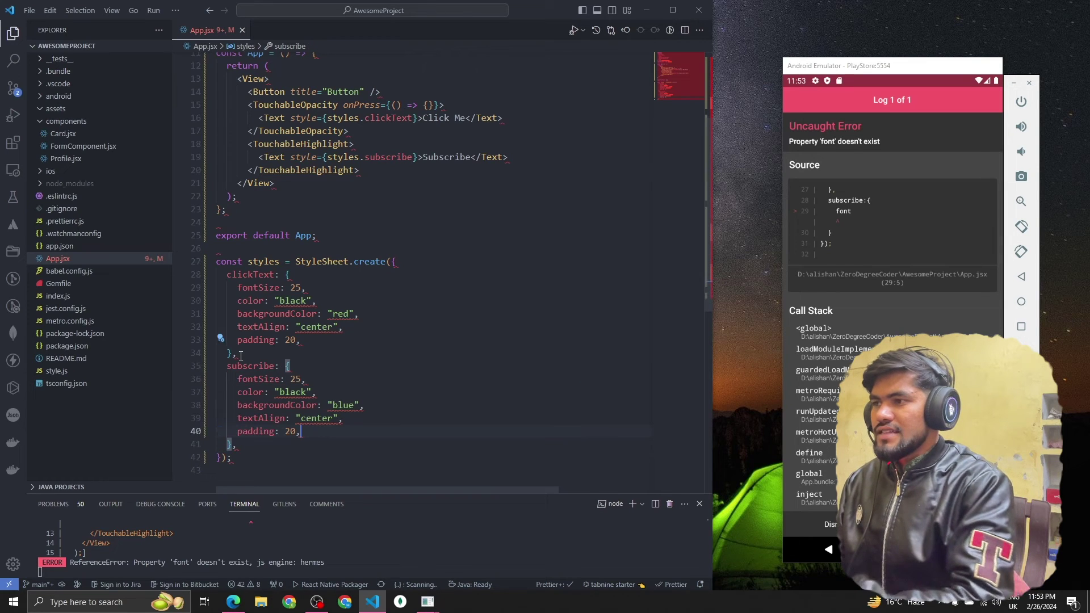
{"action": "double_click", "coordinate": [292, 392]}
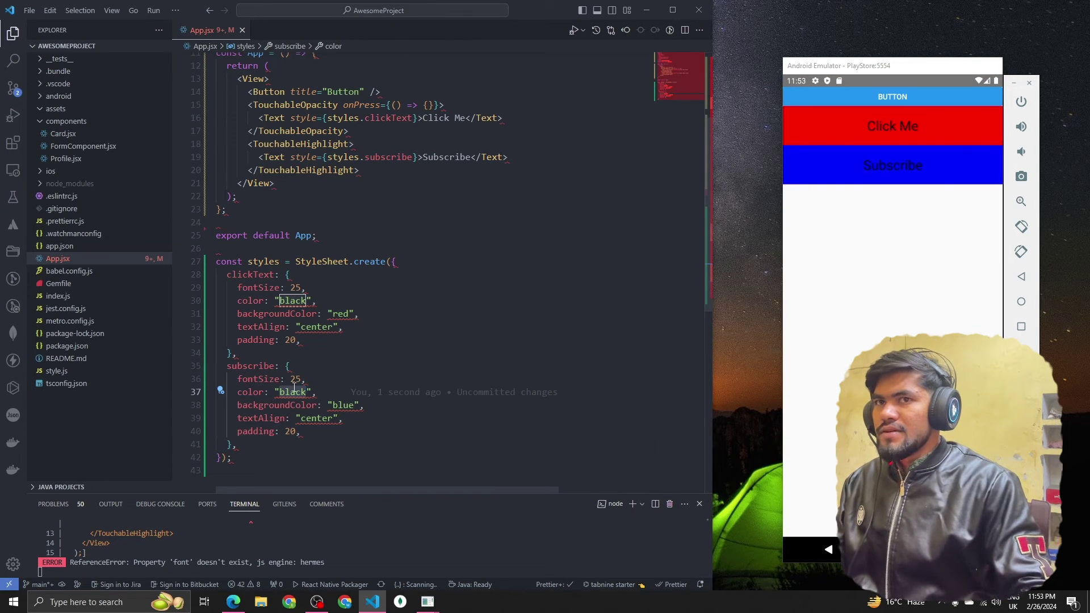
{"action": "type", "text": "white"}
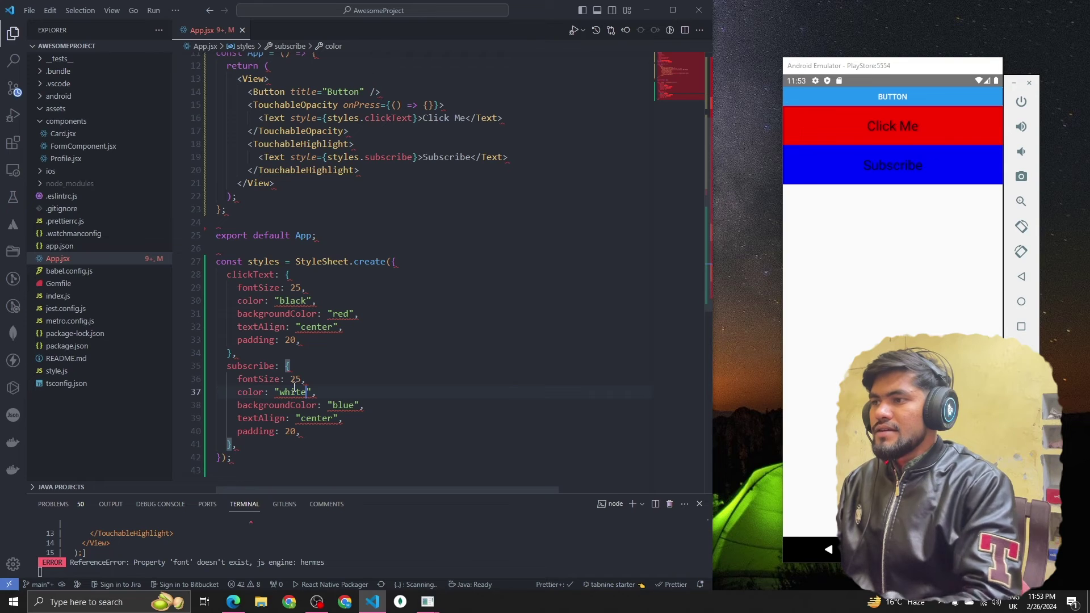
{"action": "key", "text": "Up"}
{"action": "key", "text": "Up"}
{"action": "key", "text": "Up"}
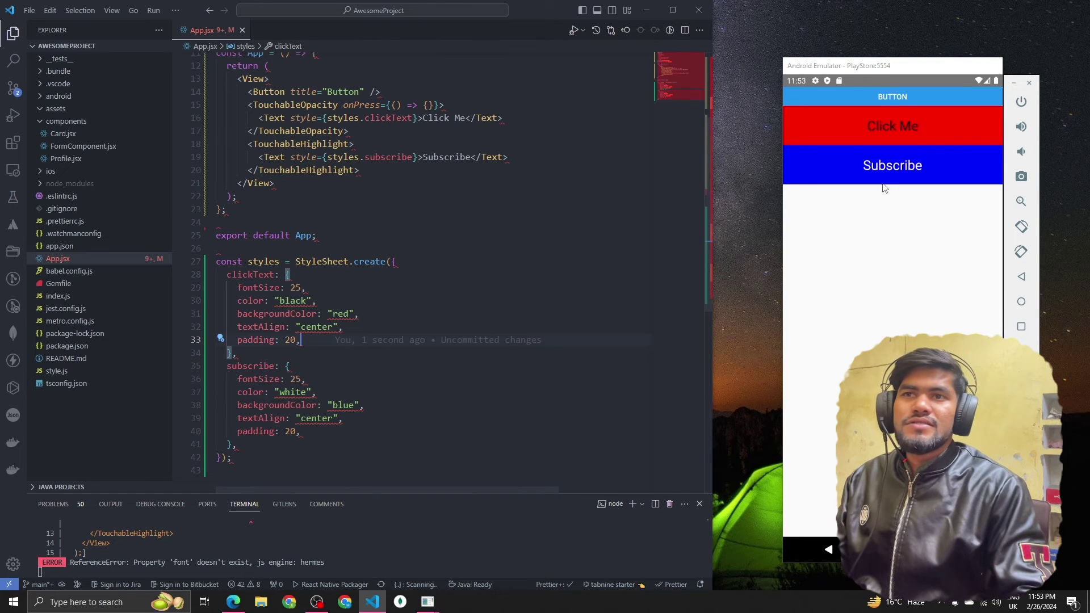
{"action": "key", "text": "Up"}
{"action": "key", "text": "Up"}
{"action": "key", "text": "Up"}
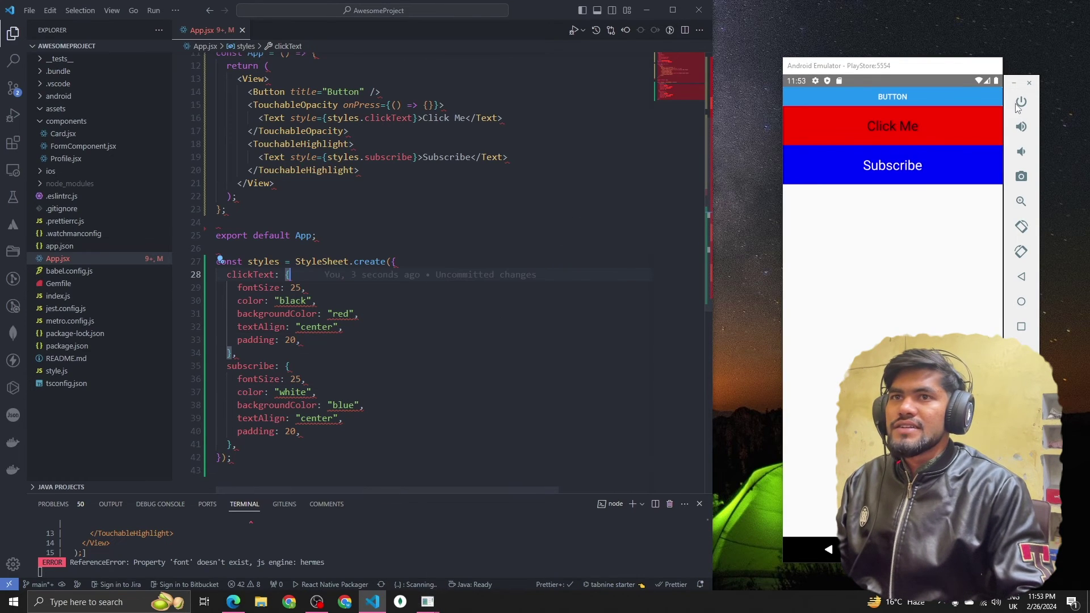
{"action": "left_click", "coordinate": [1020, 103]}
{"action": "left_click", "coordinate": [1020, 103]}
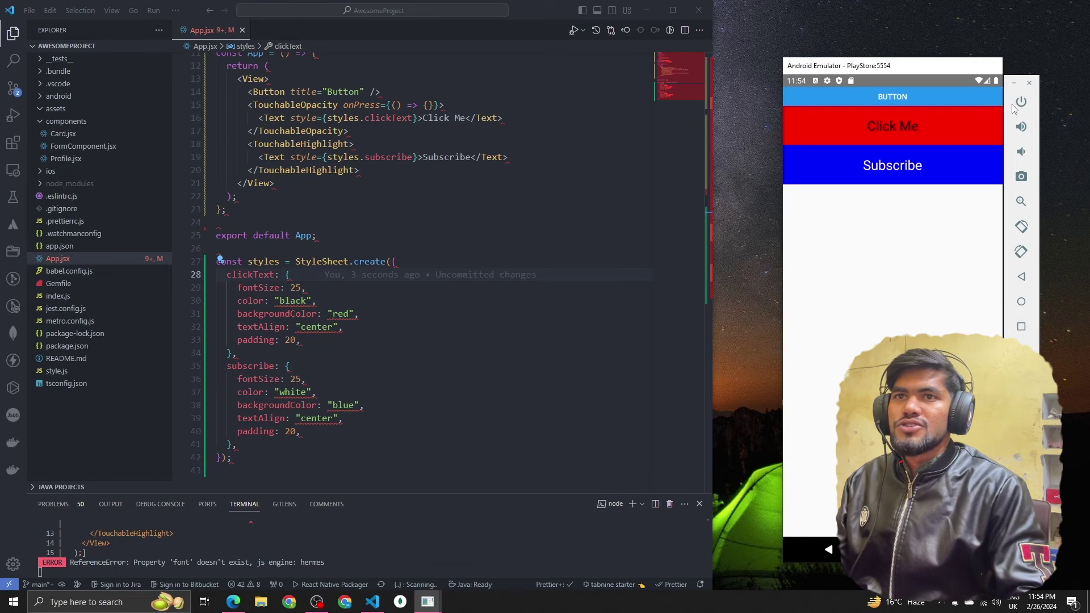
{"action": "left_click", "coordinate": [910, 129]}
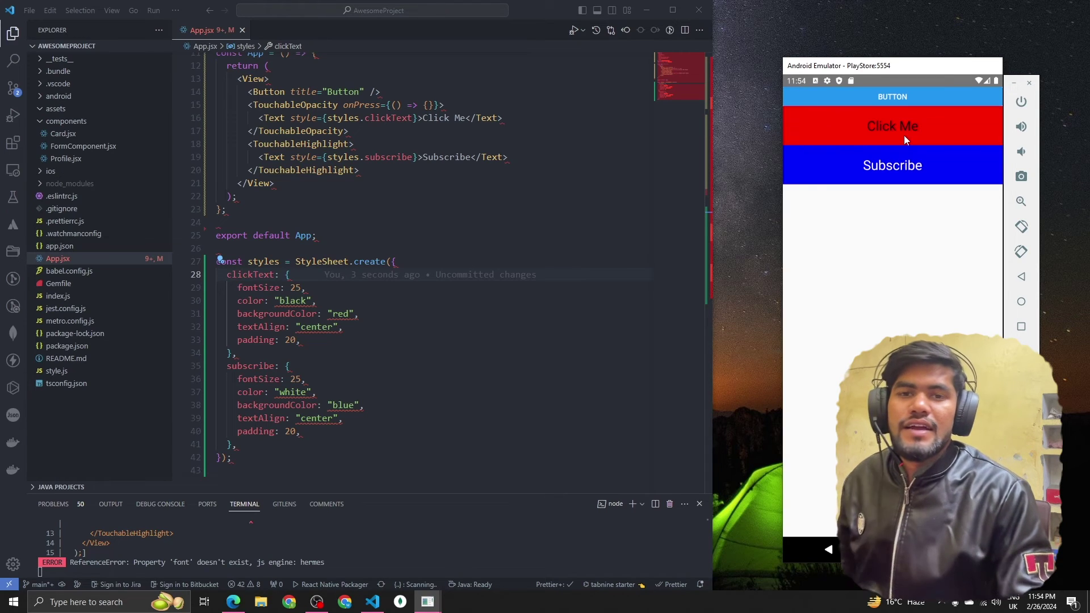
{"action": "left_click", "coordinate": [904, 135]}
{"action": "left_click", "coordinate": [891, 125]}
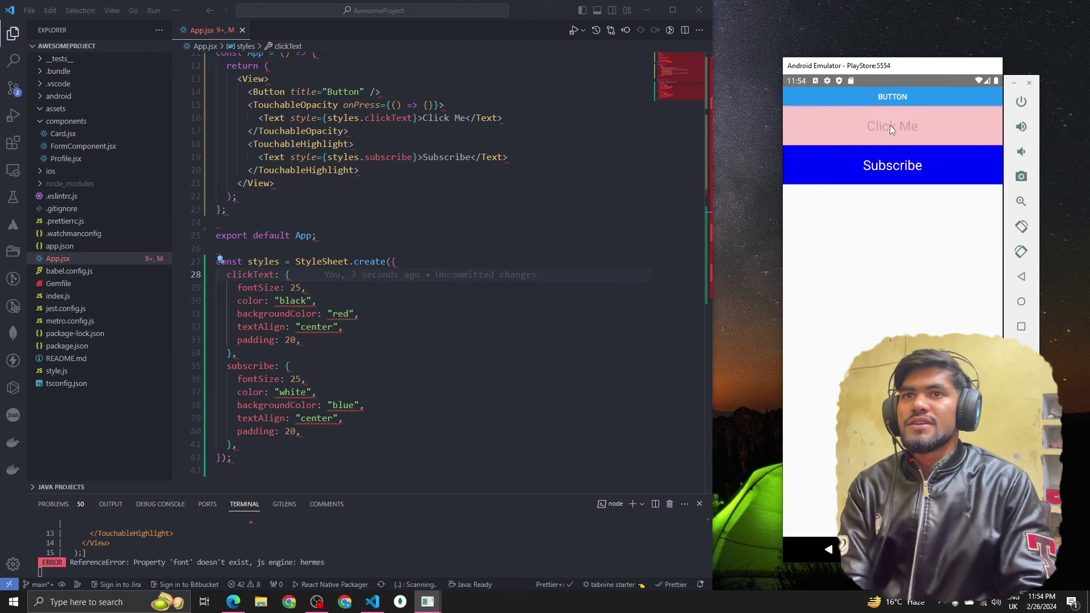
{"action": "left_click", "coordinate": [891, 125]}
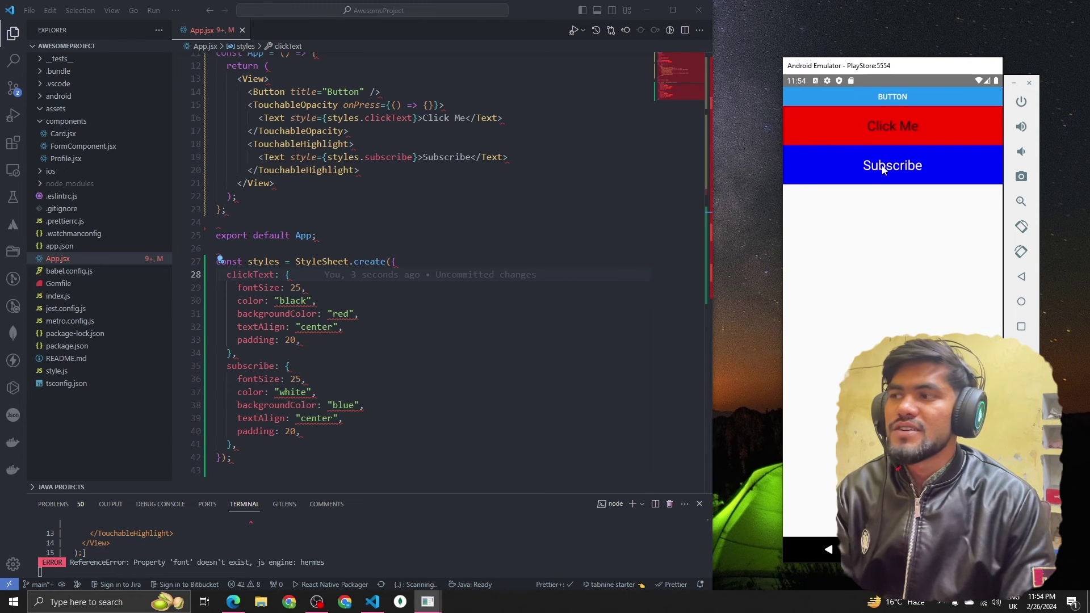
Step: Add an empty onPress handler to the Subscribe Text, save, and reload the app with r in Metro
{"action": "left_click", "coordinate": [419, 156]}
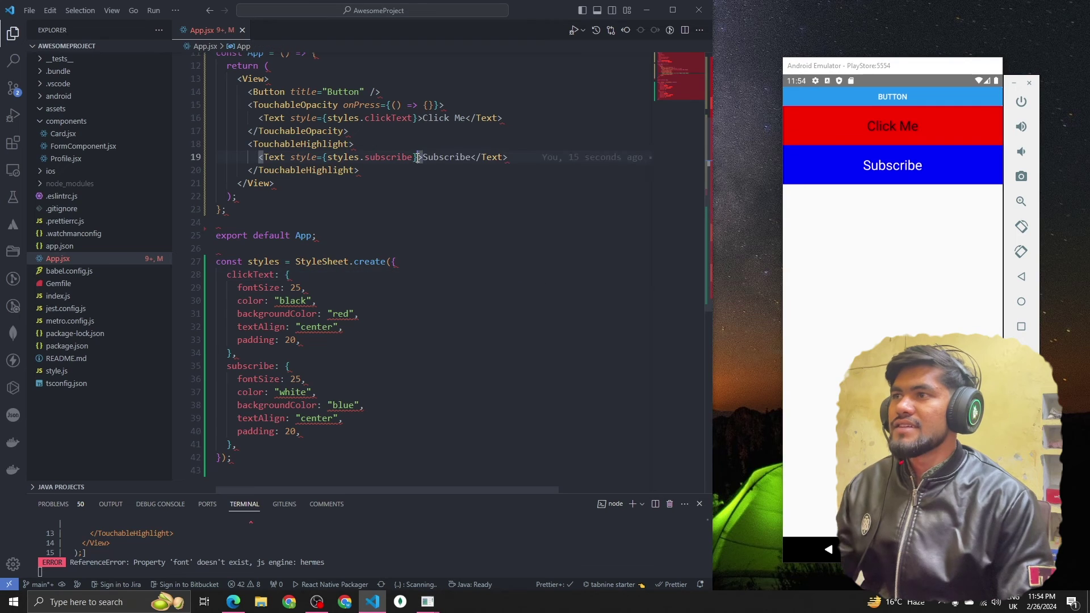
{"action": "type", "text": "onPr"}
{"action": "key", "text": "Return"}
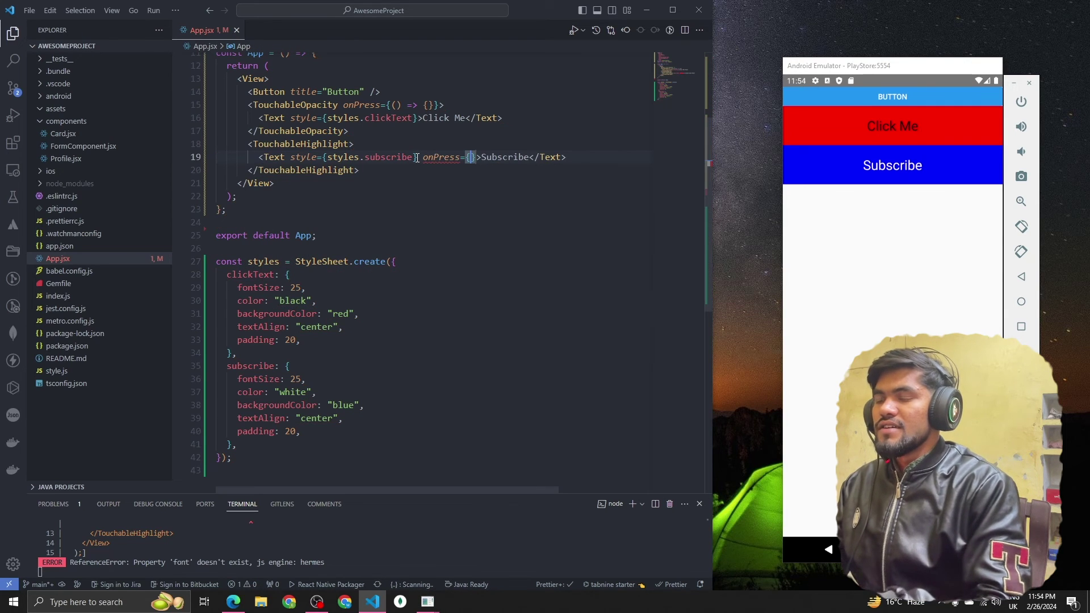
{"action": "type", "text": "()"}
{"action": "type", "text": " => {"}
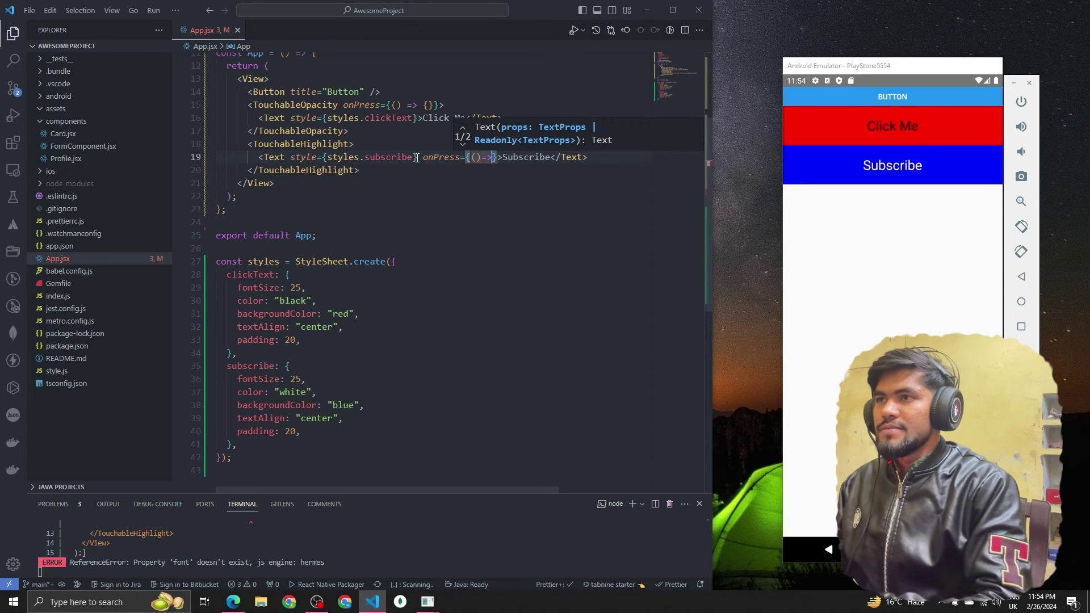
{"action": "key", "text": "ctrl+s"}
{"action": "type", "text": "{}"}
{"action": "key", "text": "ctrl+s"}
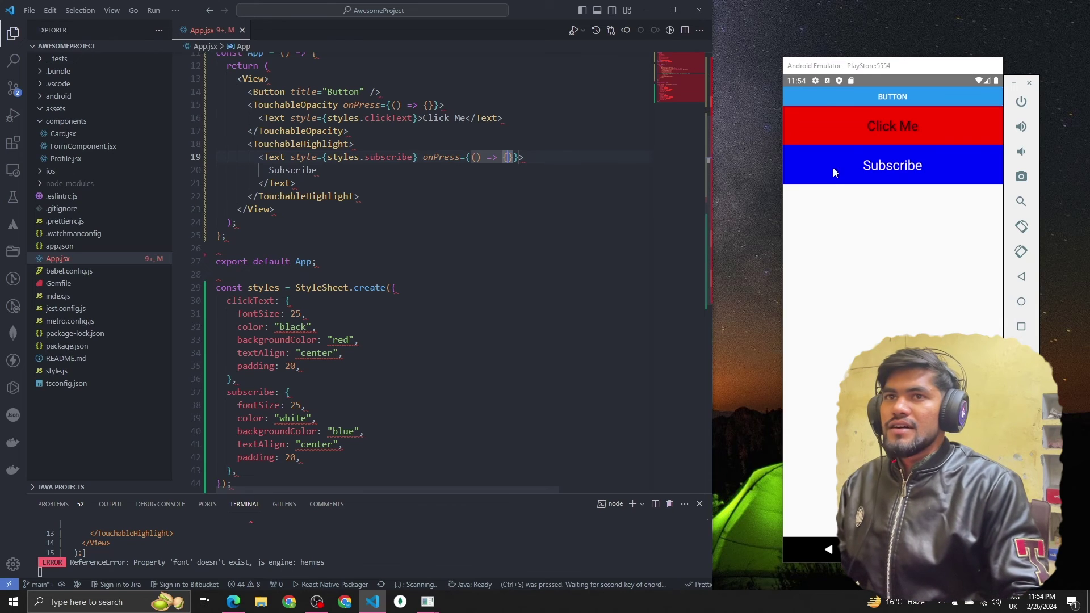
{"action": "left_click", "coordinate": [834, 173]}
{"action": "left_click", "coordinate": [335, 536]}
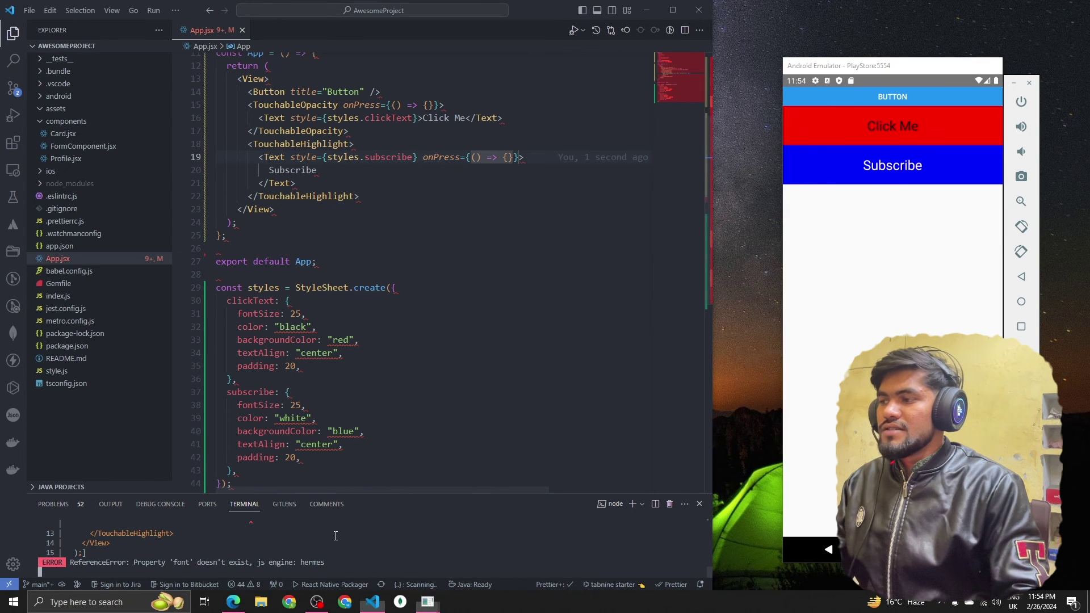
{"action": "key", "text": "r"}
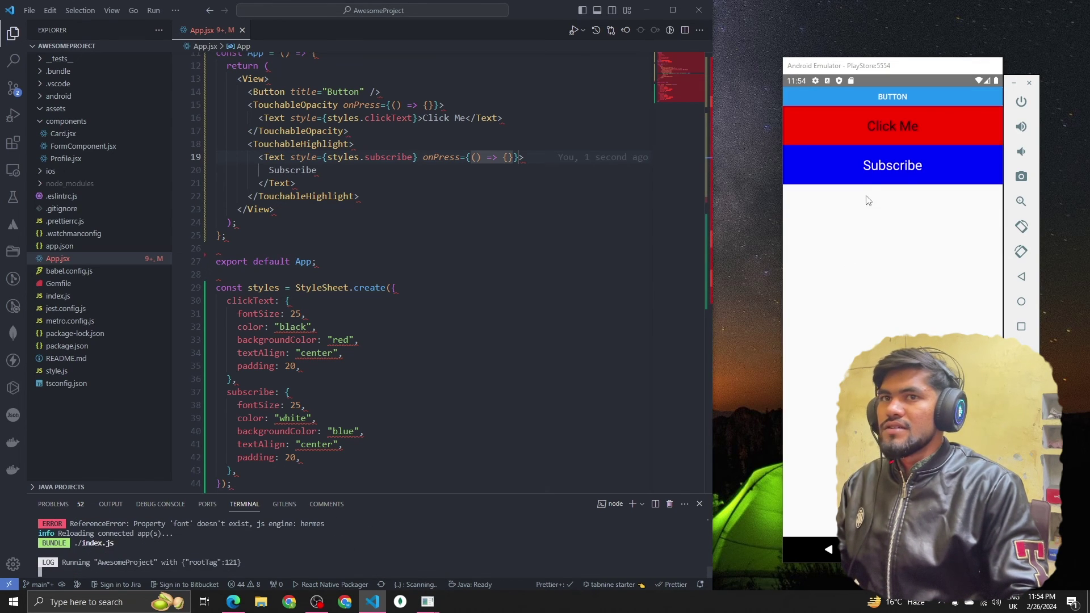
{"action": "left_click", "coordinate": [867, 200]}
{"action": "left_click", "coordinate": [900, 124]}
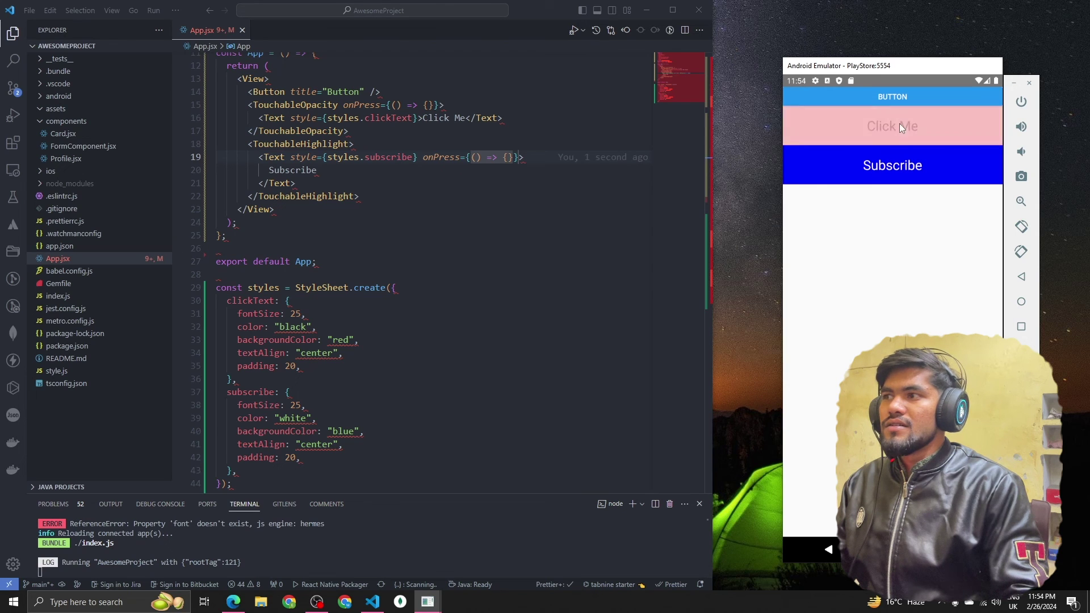
{"action": "left_click", "coordinate": [899, 125]}
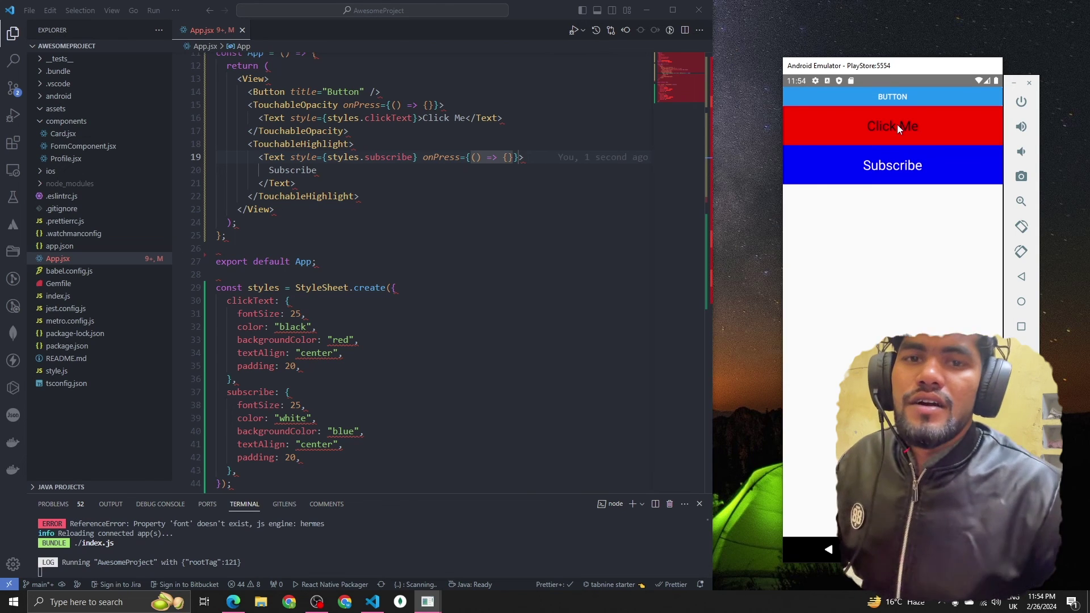